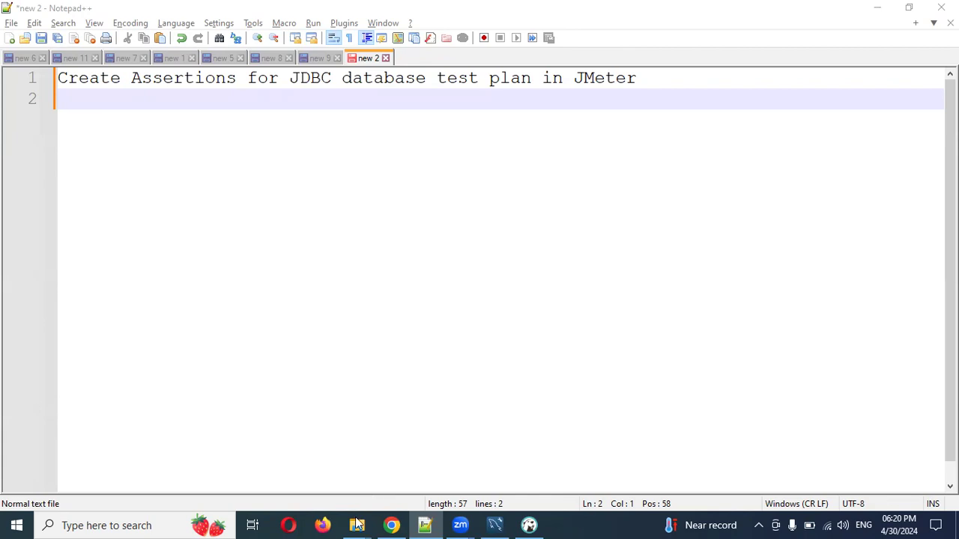
Launch ApacheJMeter from the apache-jmeter-5.6.3 bin folder and maximize its window
double_click(179, 138)
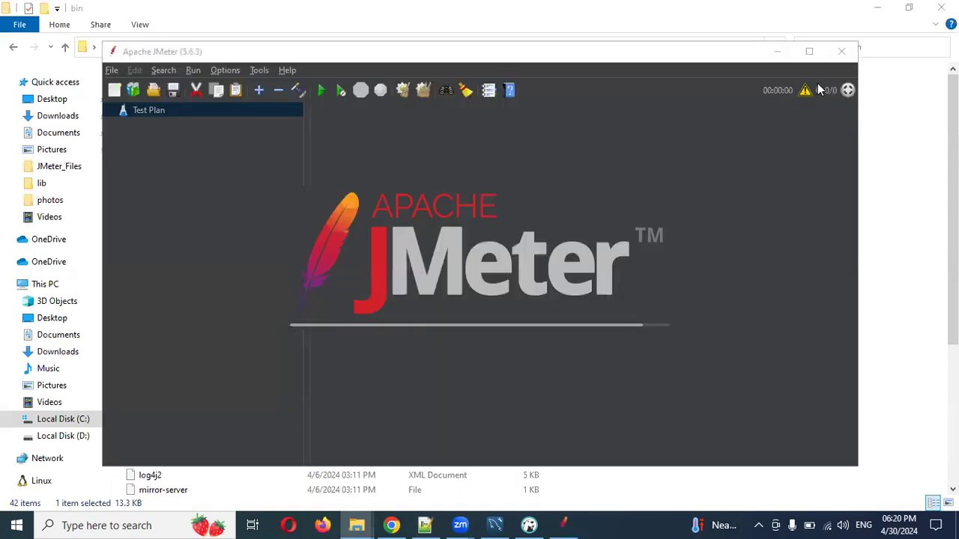
left_click(809, 50)
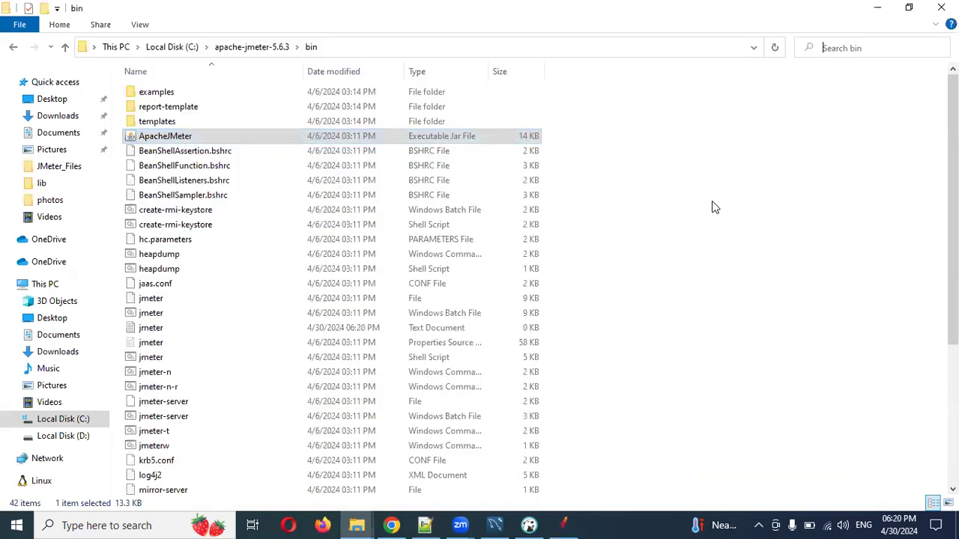
left_click(563, 519)
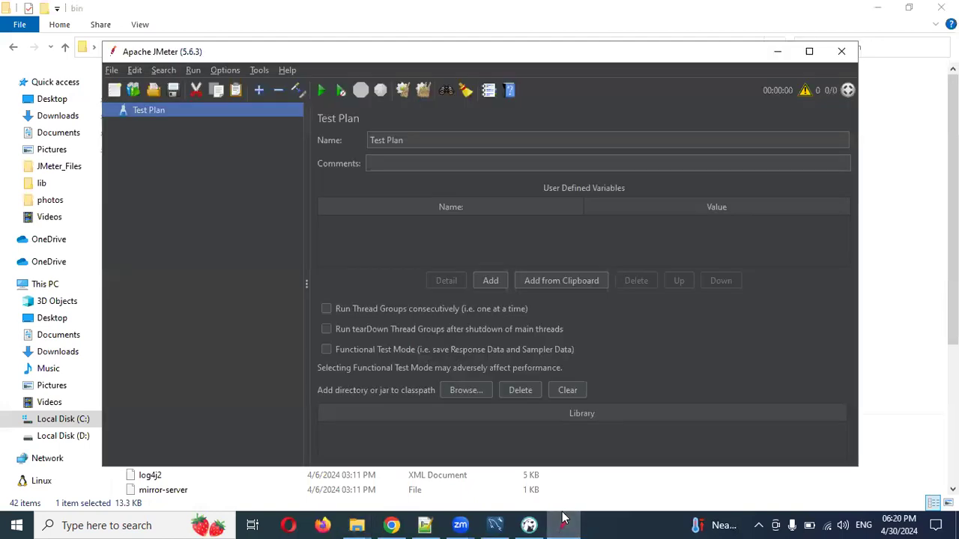
left_click(809, 51)
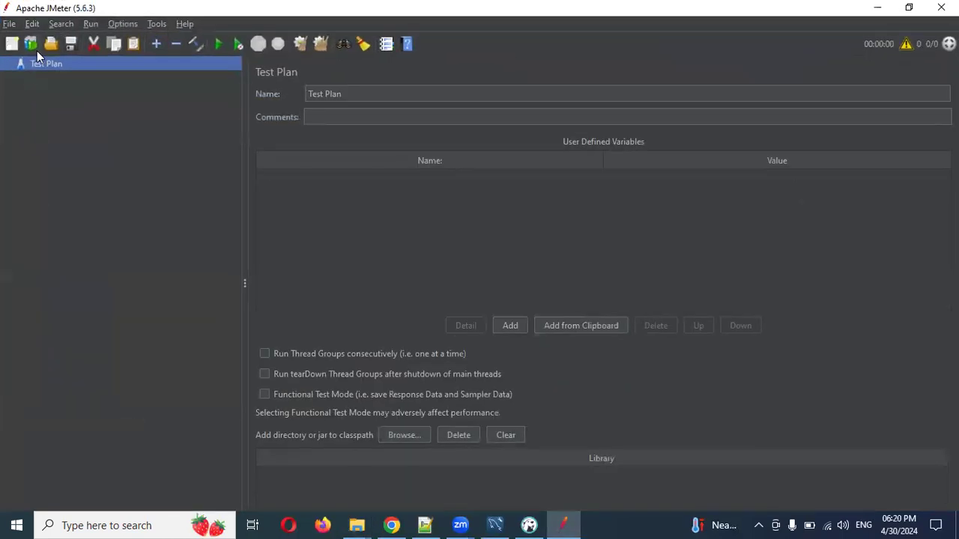
Open the recent test plan JDBC_Testplan.jmx and expand its Thread Group
left_click(9, 23)
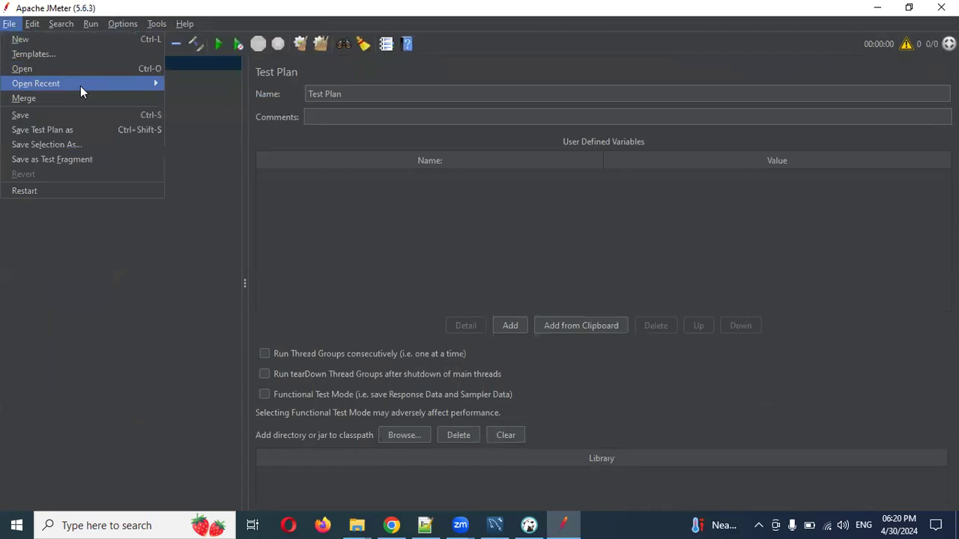
mouse_move(80, 84)
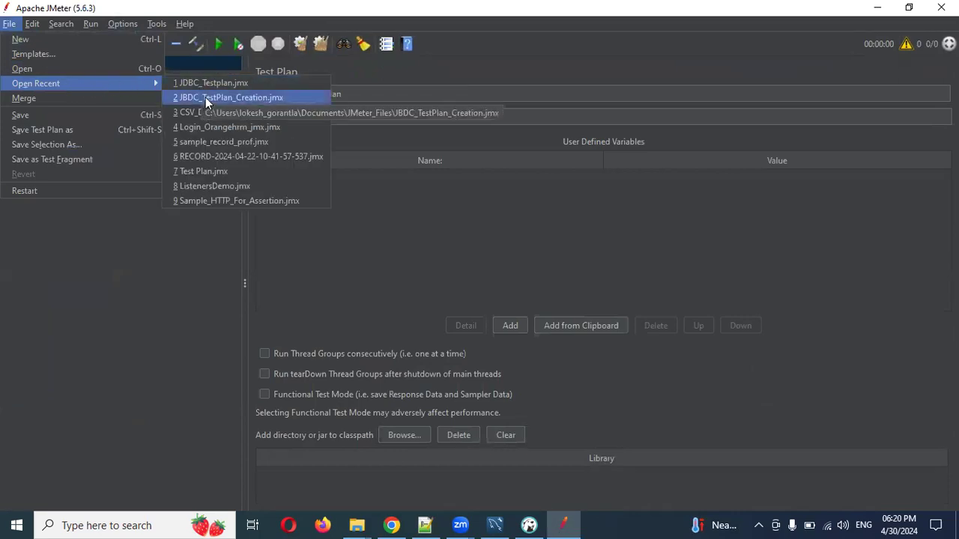
left_click(207, 85)
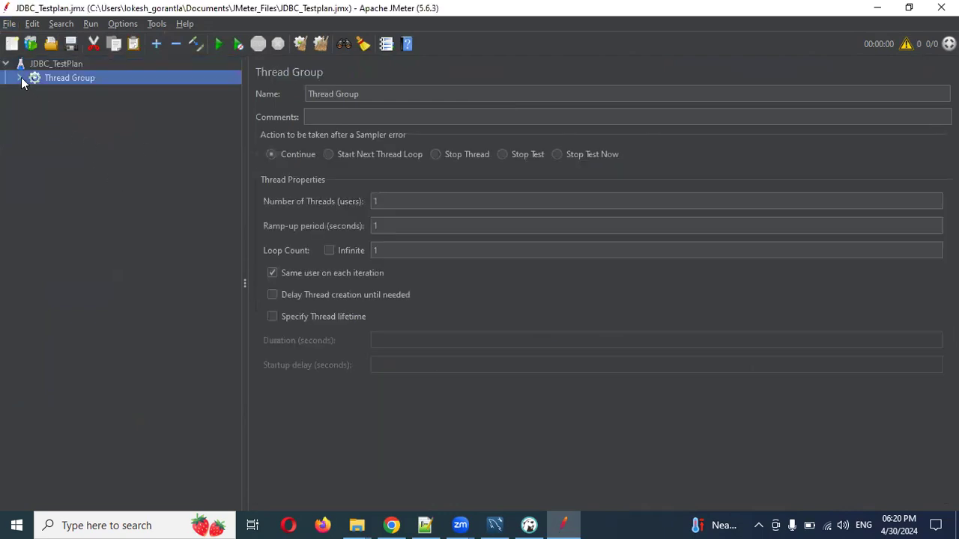
left_click(20, 78)
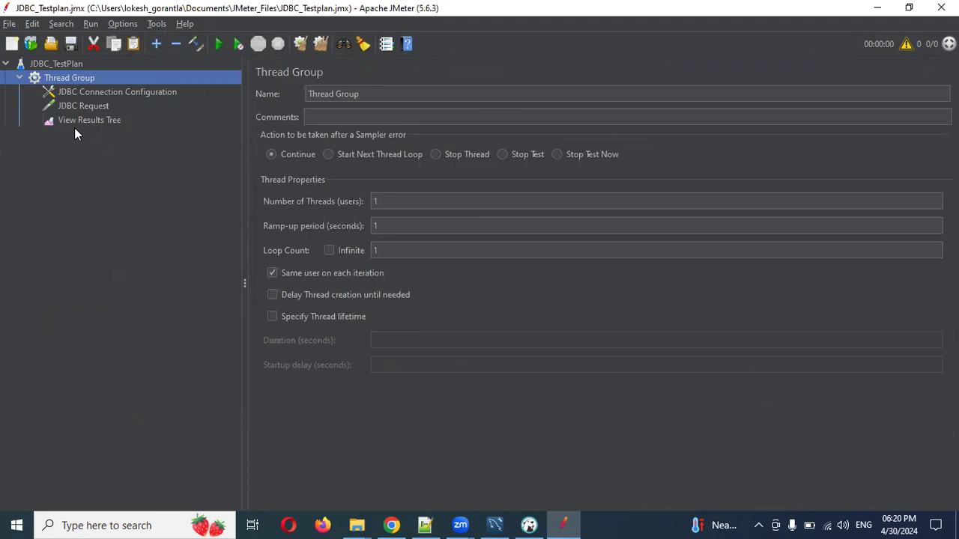
Add a Response Assertion to the Thread Group
right_click(74, 84)
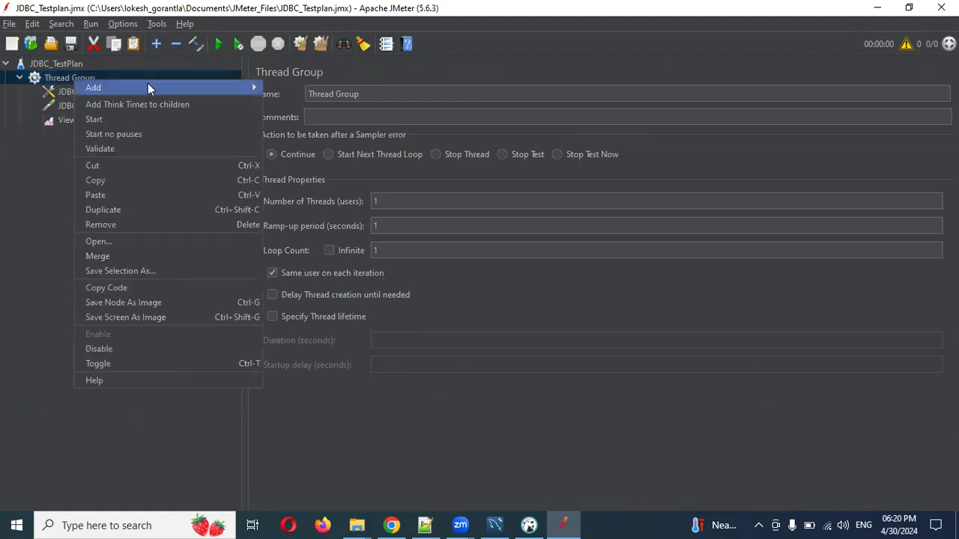
mouse_move(194, 87)
mouse_move(332, 150)
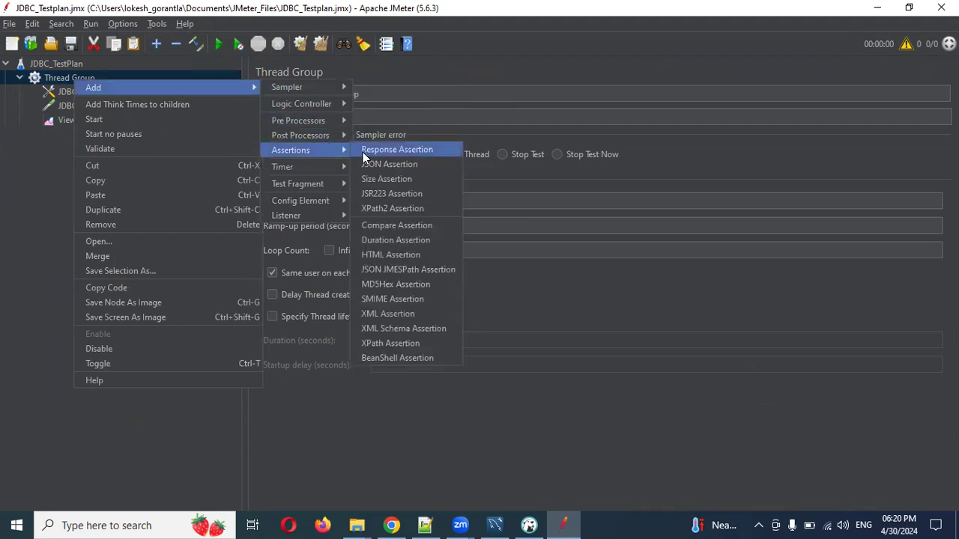
left_click(387, 149)
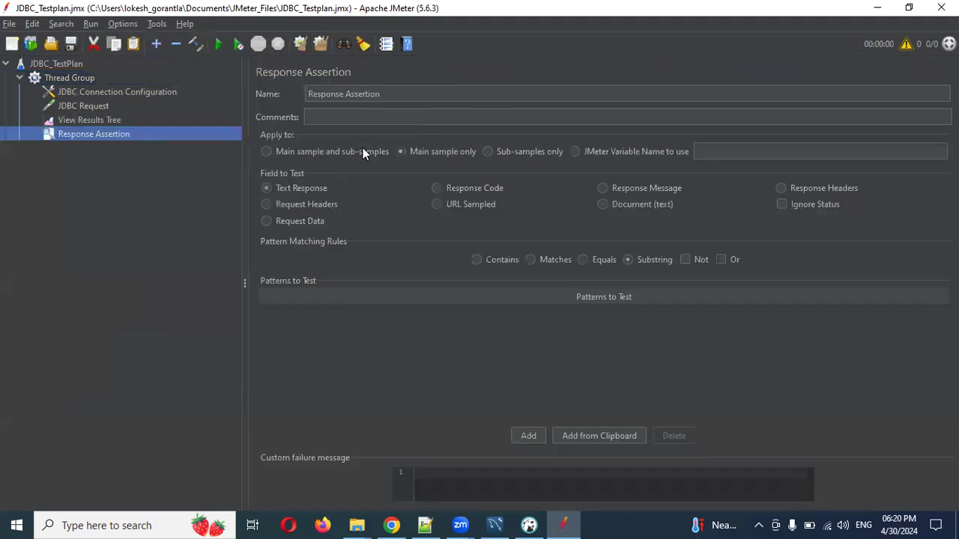
Add an Assertion Results listener to the Thread Group
right_click(70, 77)
mouse_move(237, 85)
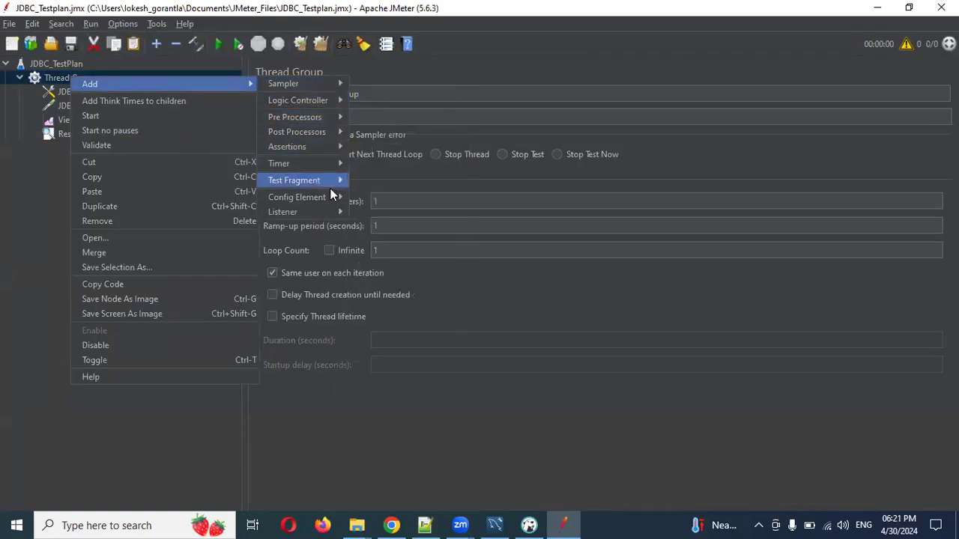
mouse_move(326, 211)
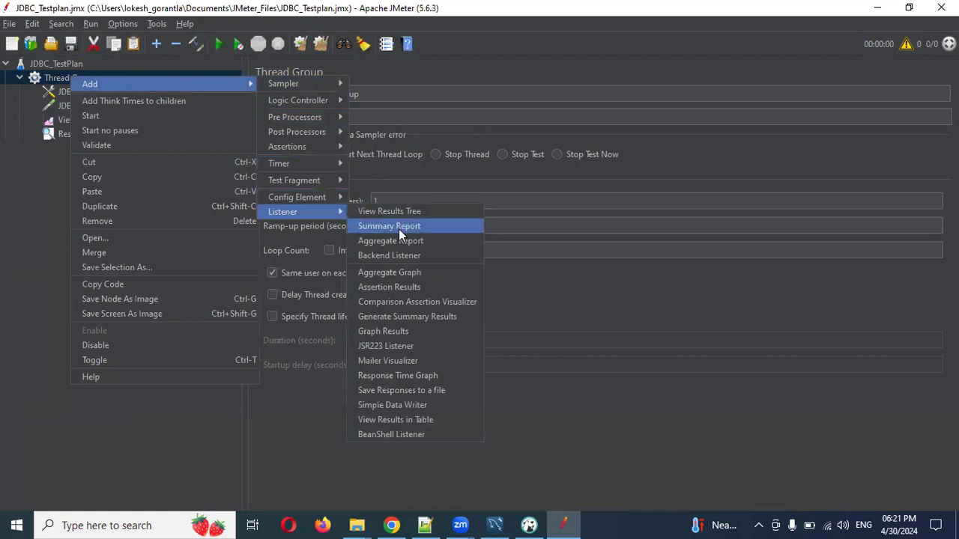
left_click(407, 287)
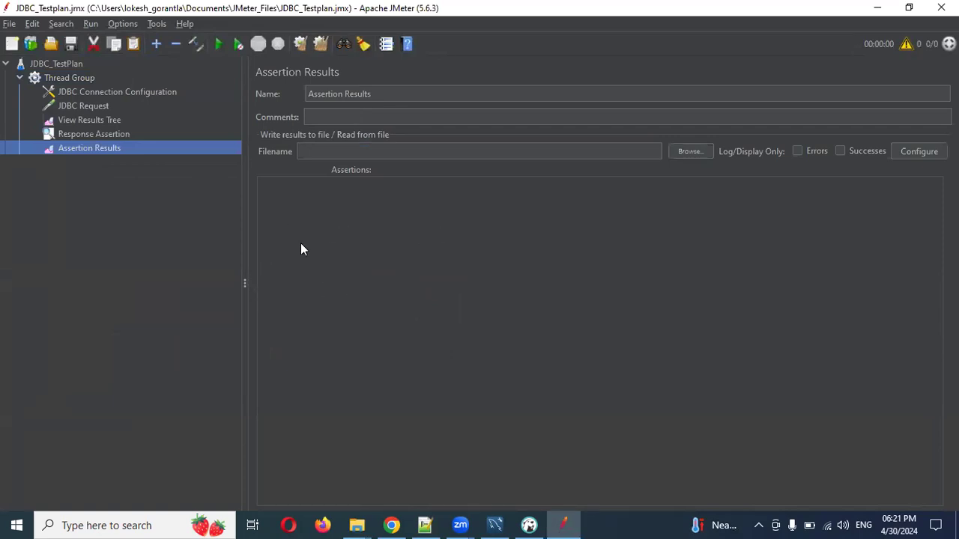
Copy the variable names Col1,Col2,Col3,Col4,Col5 from the JDBC Request
left_click(87, 121)
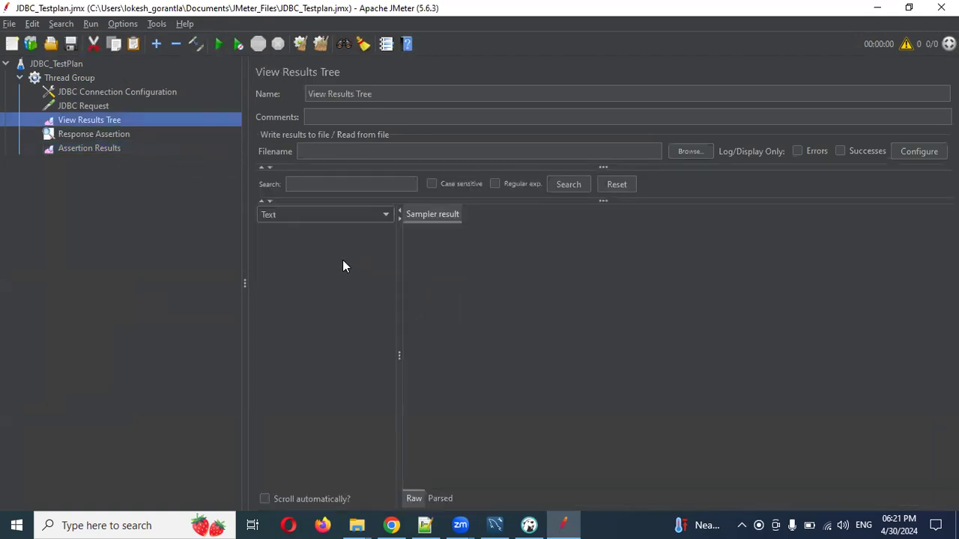
left_click(112, 135)
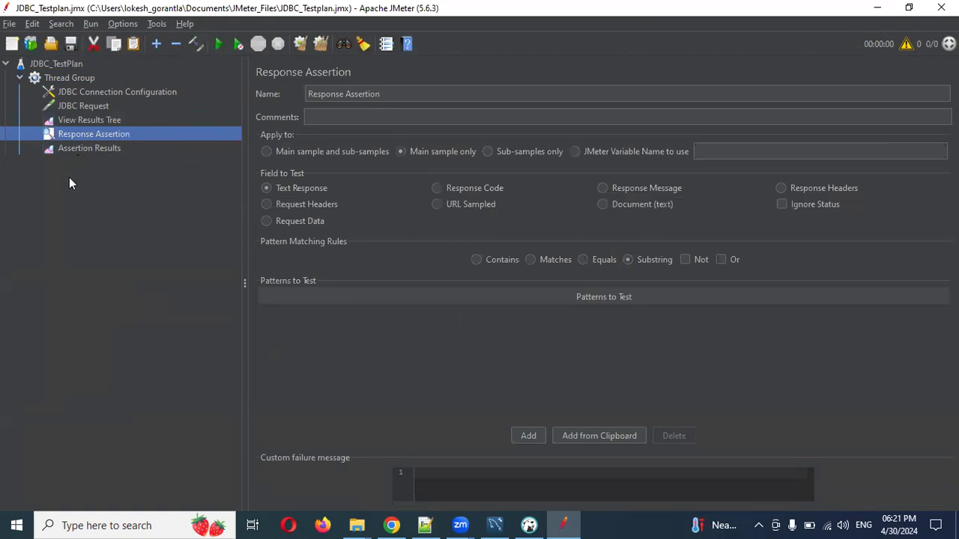
left_click(89, 106)
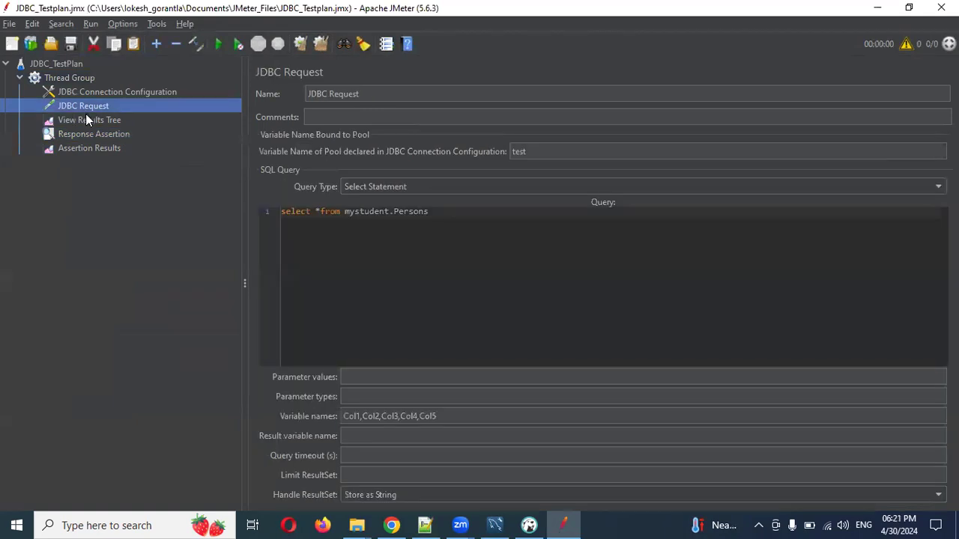
left_click(422, 414)
left_click_drag(422, 409, 364, 413)
left_click(459, 417)
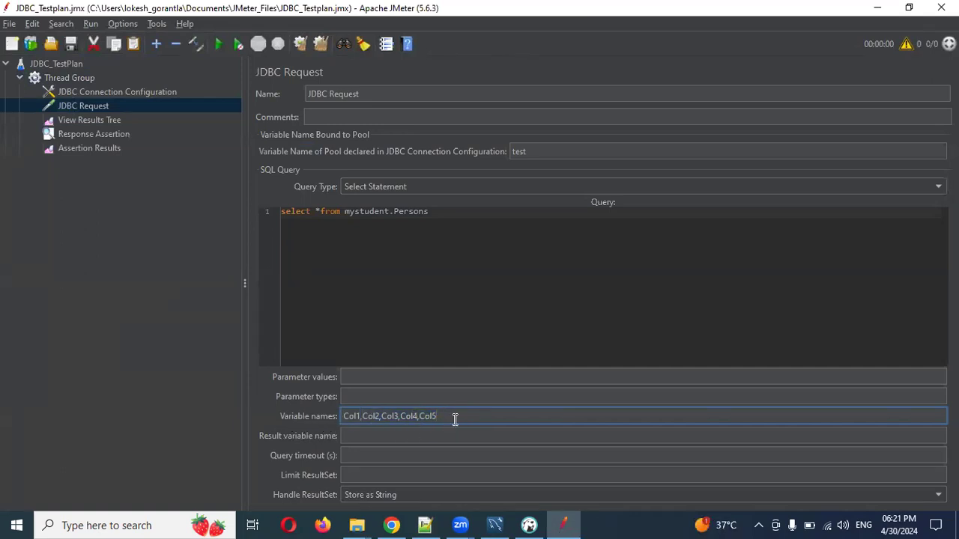
left_click_drag(455, 418, 342, 421)
key("ctrl+c")
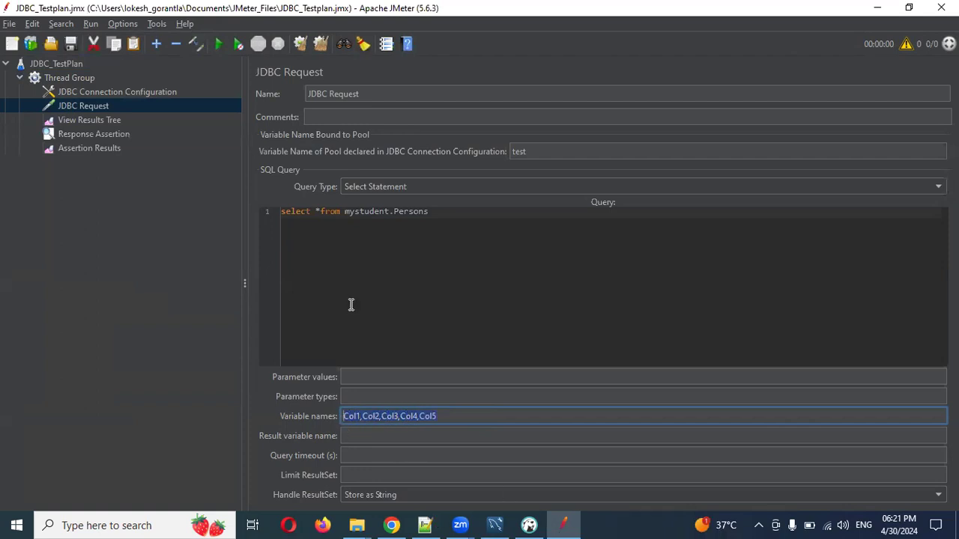
Switch to Notepad++ and paste the copied variable list twice below the heading, with a blank line between the copies
key("alt+Tab")
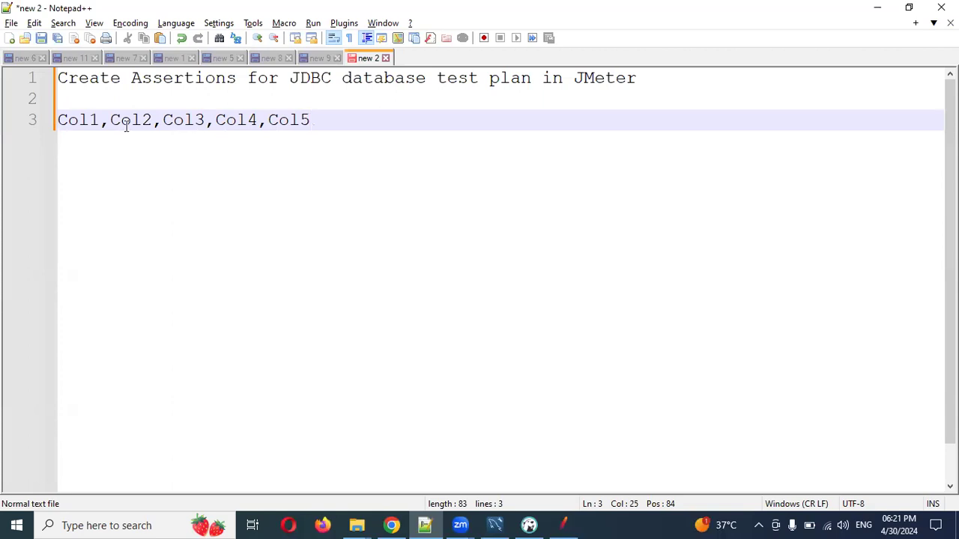
key("Return")
key("Return")
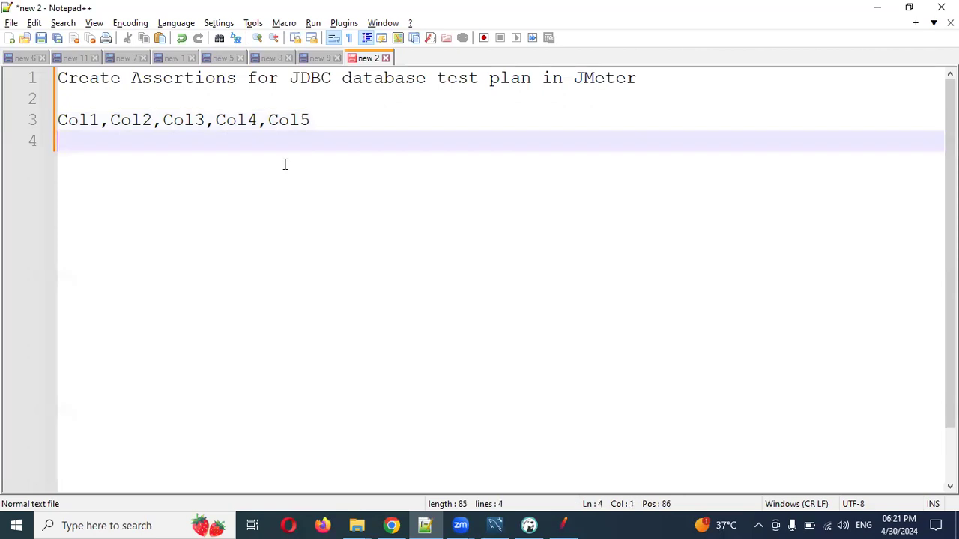
key("ctrl+v")
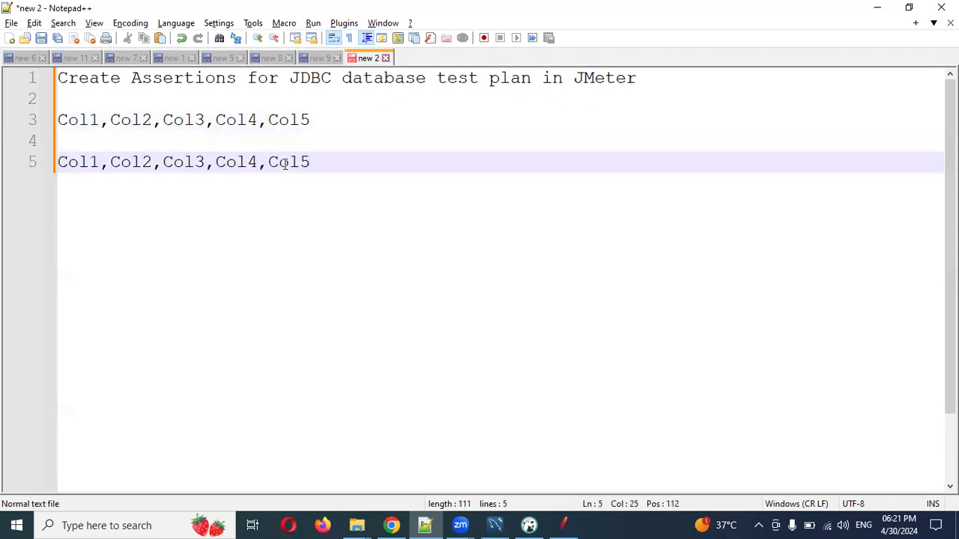
Remove Col1, Col3, Col4 and Col2 from the second variable list, keeping the commas and Col5
double_click(91, 162)
key("Delete")
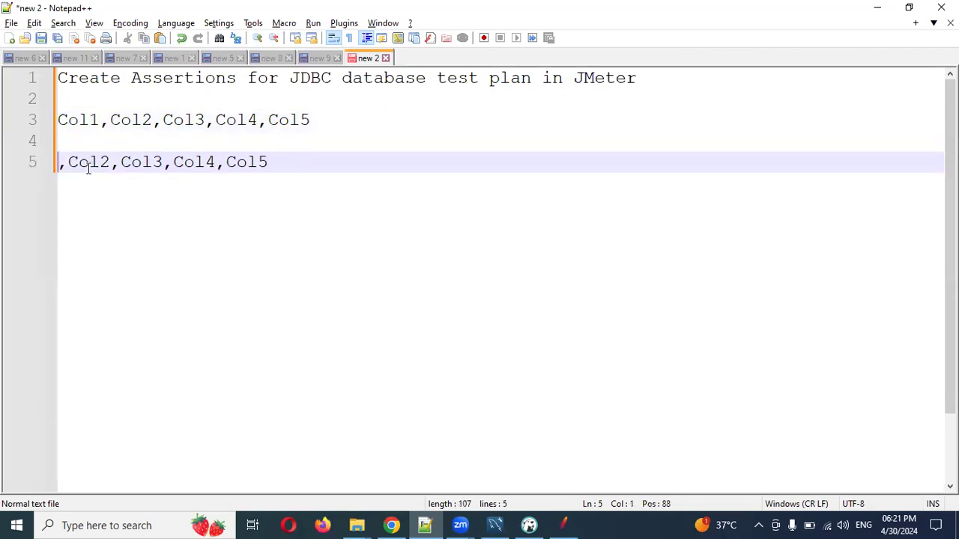
double_click(135, 162)
key("Delete")
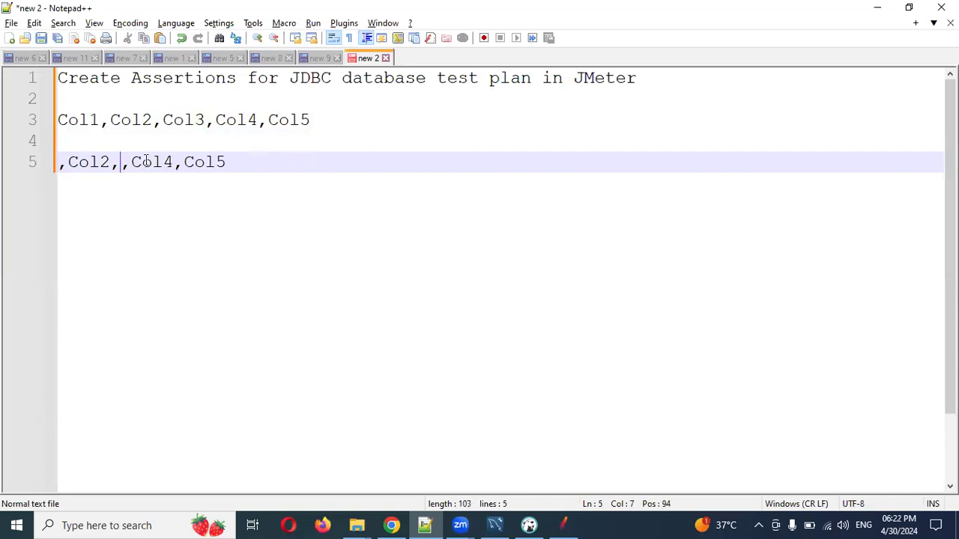
double_click(146, 161)
key("Delete")
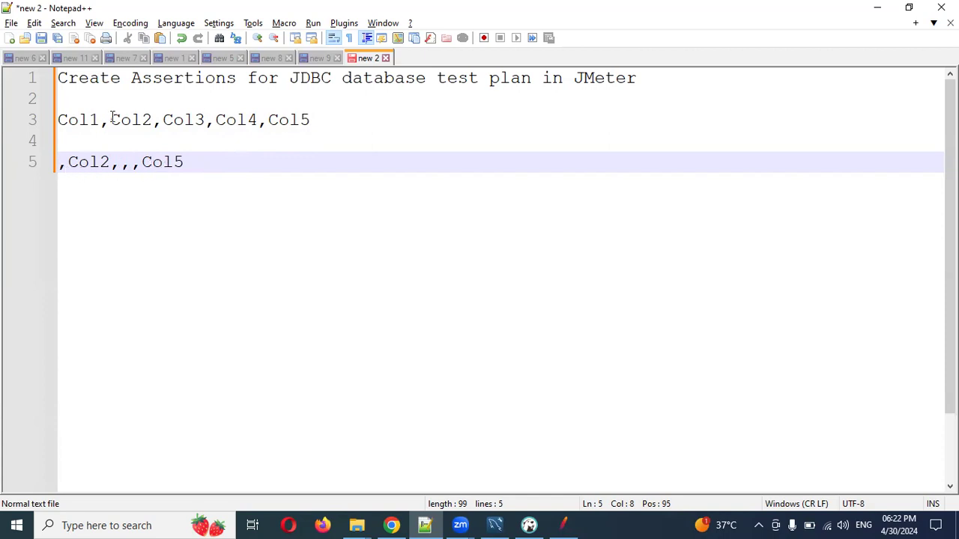
double_click(101, 163)
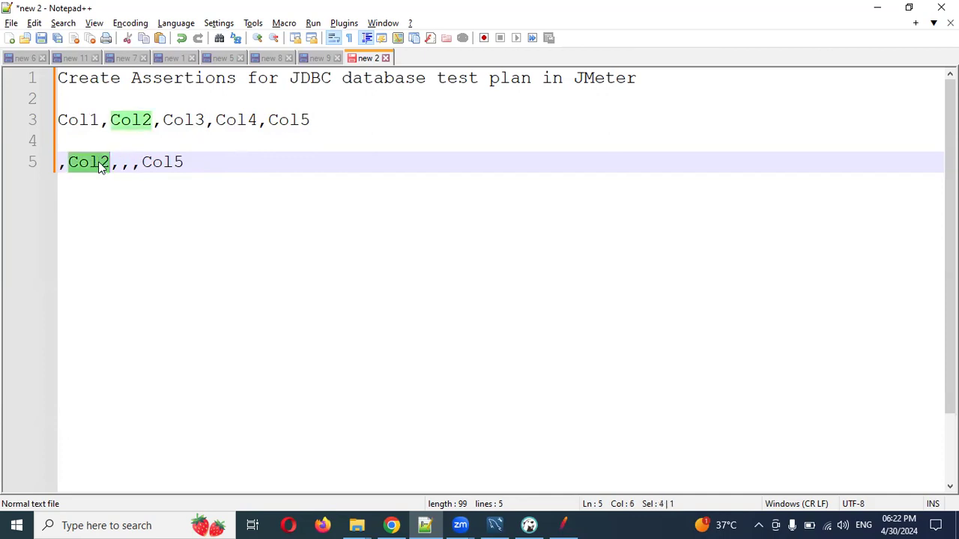
key("Delete")
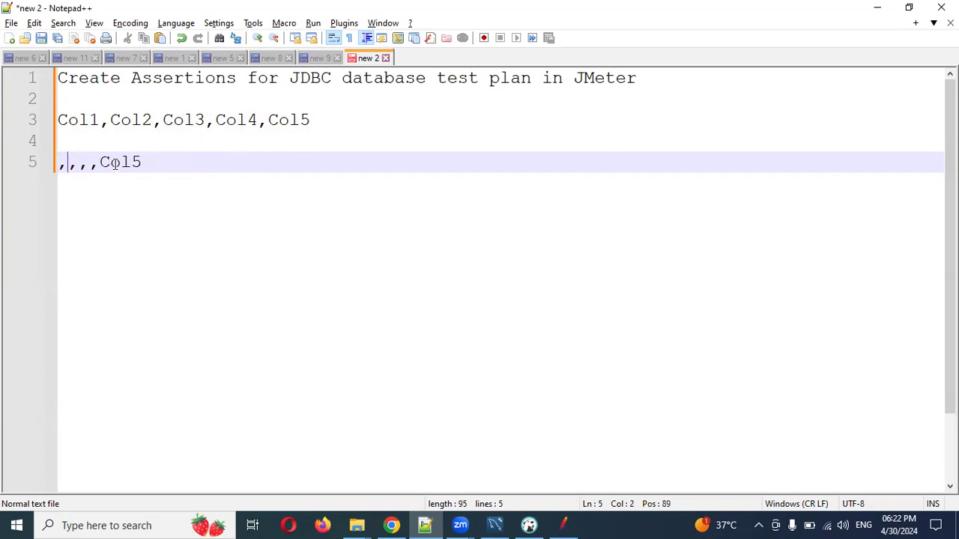
Replace the shortened variable list on line 5 with a new entry beginning with Col
left_click_drag(142, 162, 58, 163)
type("Col1")
key("BackSpace")
key("Left")
key("Left")
key("Left")
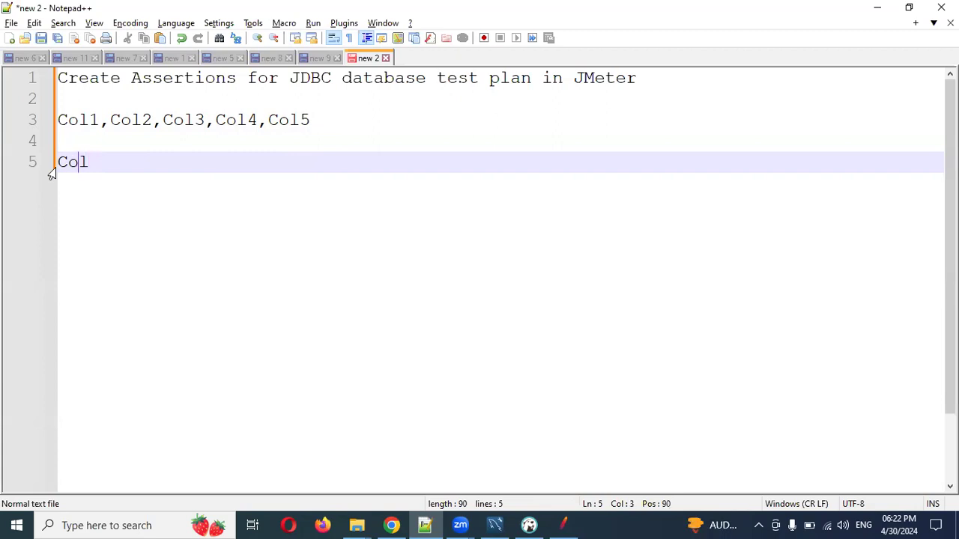
type(",")
key("End")
type("2")
Switch back to JMeter and apply the Response Assertion to the JMeter variable name Col5
key("alt+Tab")
key("alt+Tab")
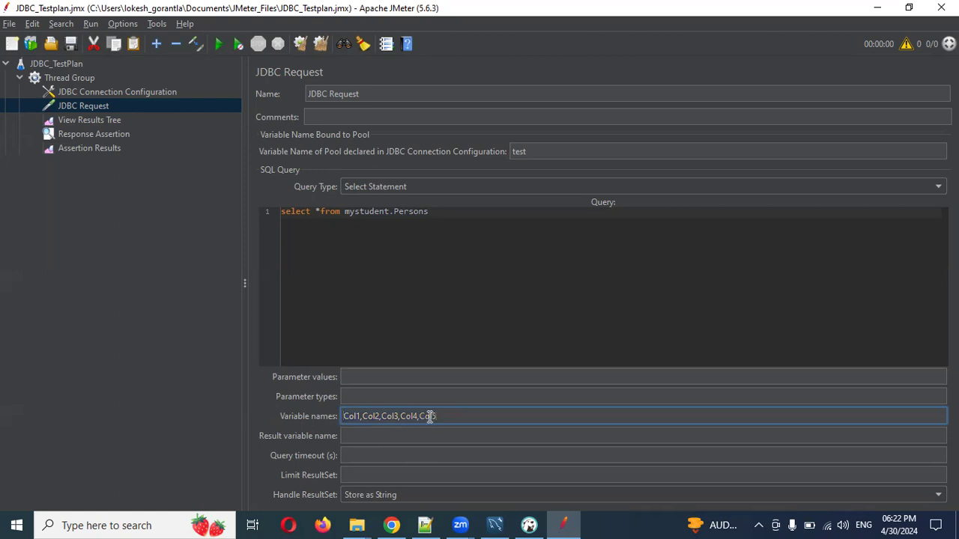
left_click(95, 136)
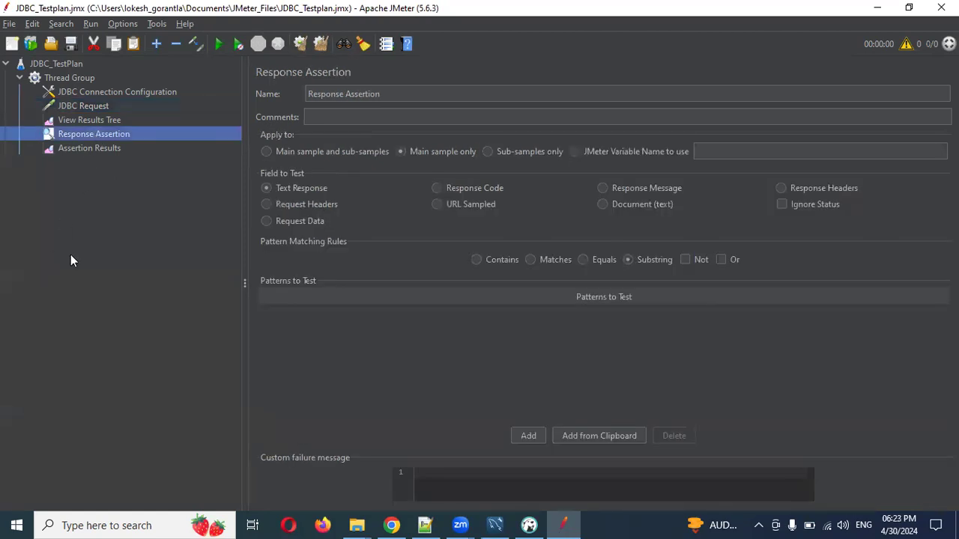
left_click(592, 153)
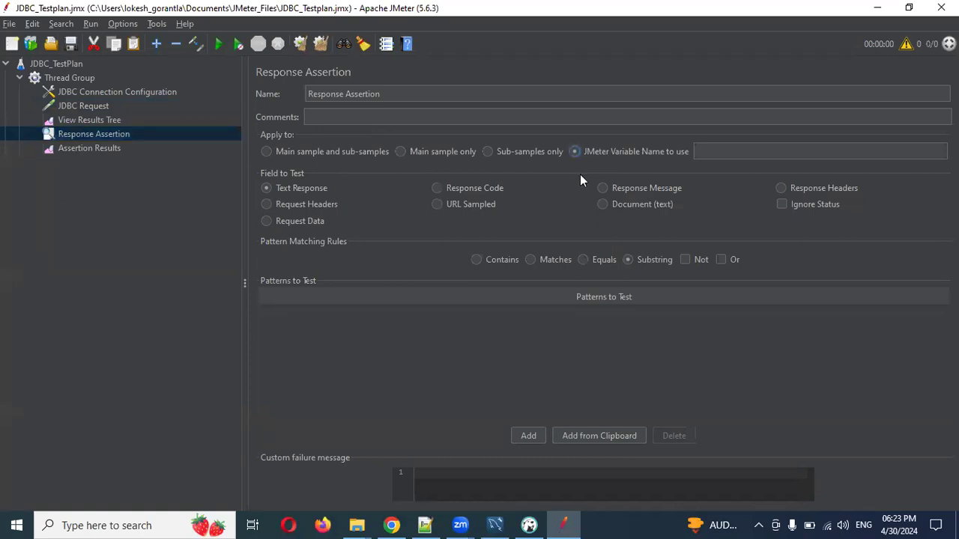
left_click(704, 149)
type("Col5")
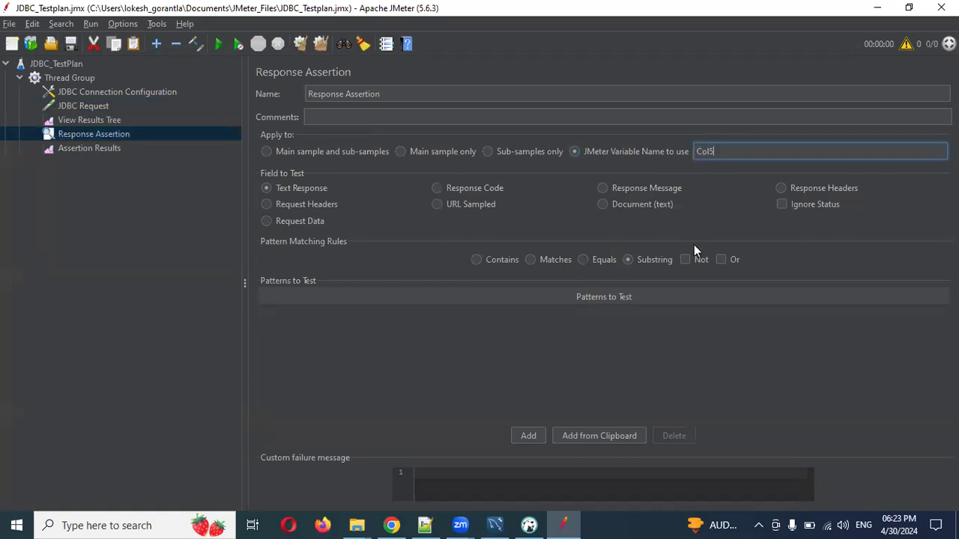
Check the Persons query result in DBeaver and extend the Response Assertion's JMeter variable name to Col5_1
left_click(528, 523)
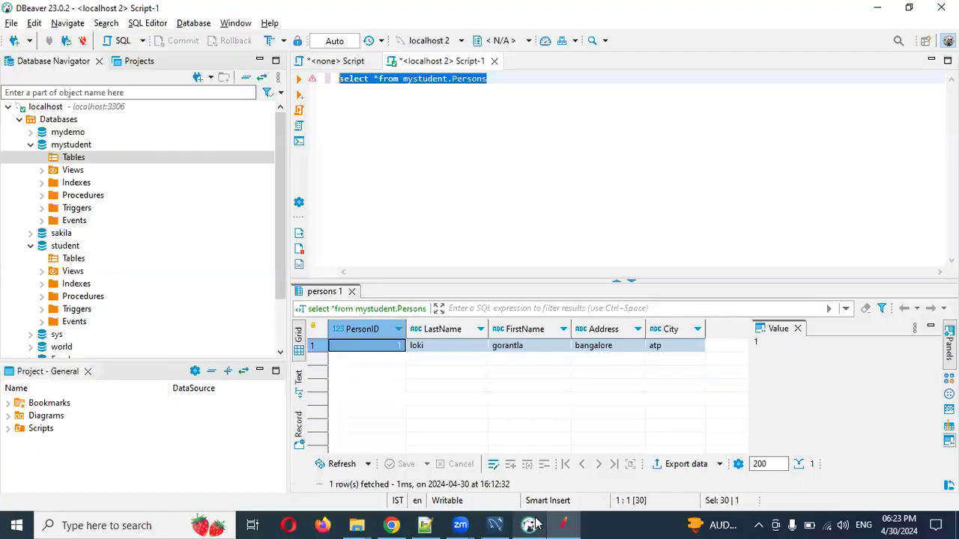
key("alt+Tab")
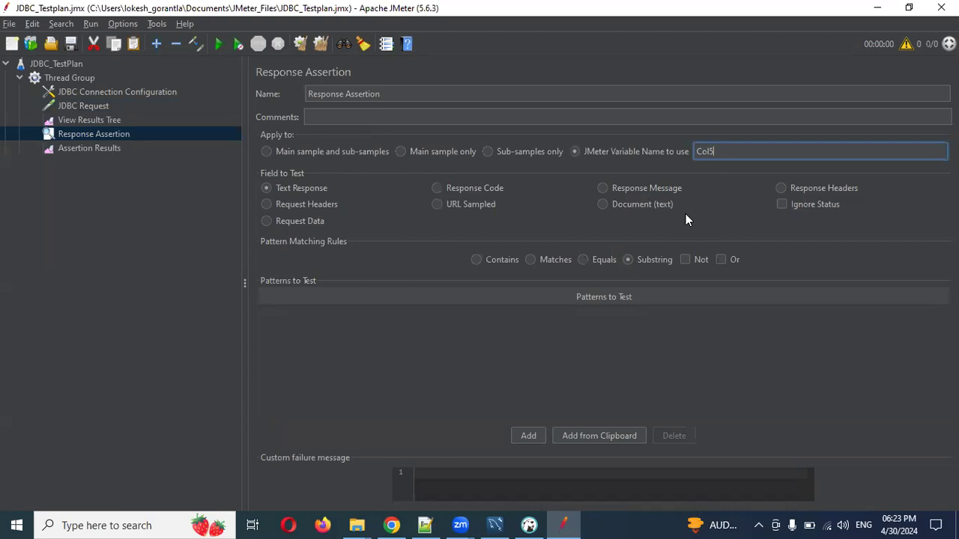
type("_1")
key("alt+Tab")
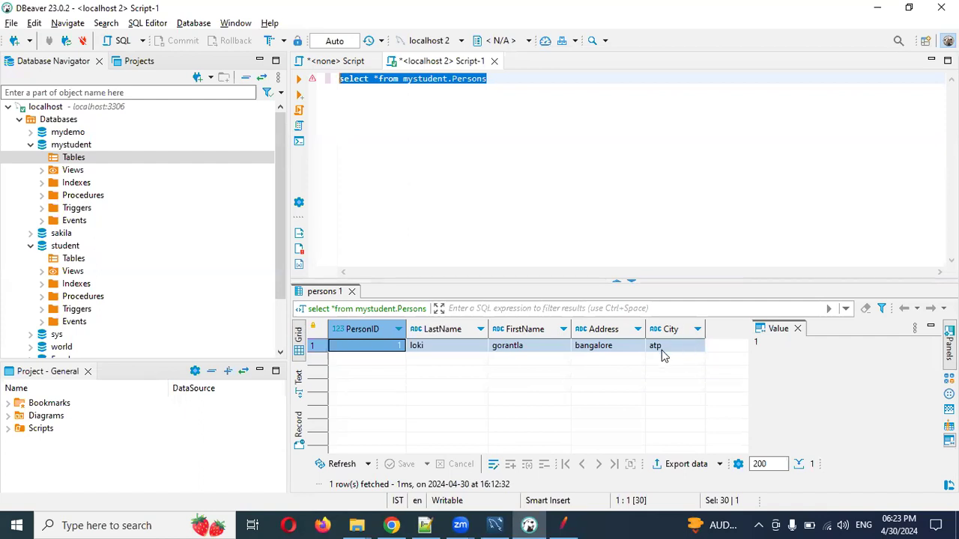
Back in JMeter, set the Response Assertion's matching rule to Contains and add the City value atp as a test pattern
key("alt+Tab")
key("alt+Tab")
key("alt+Tab")
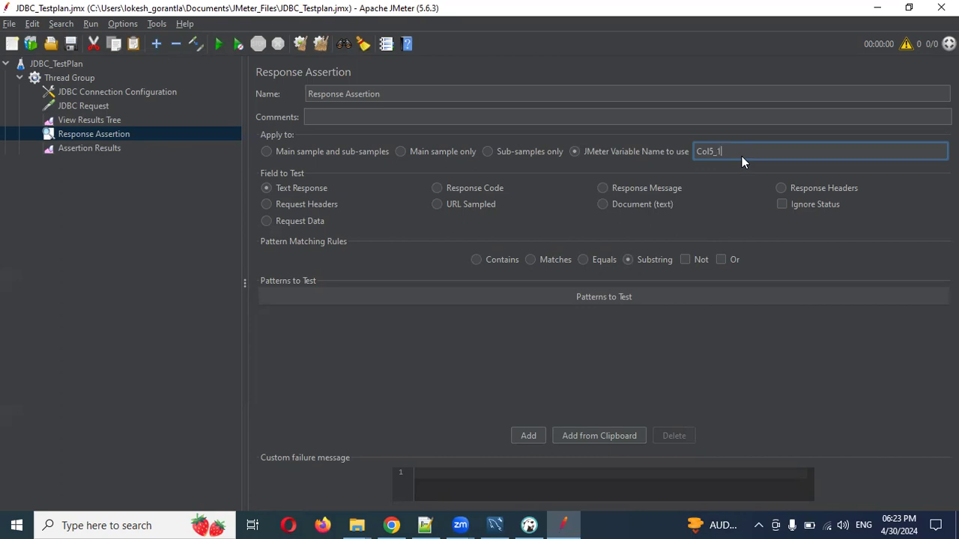
left_click(502, 260)
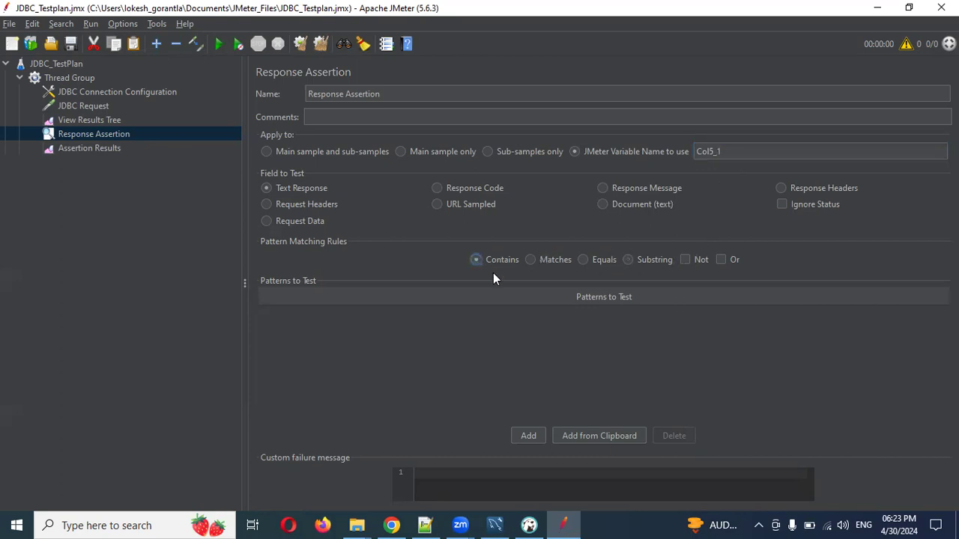
left_click(525, 436)
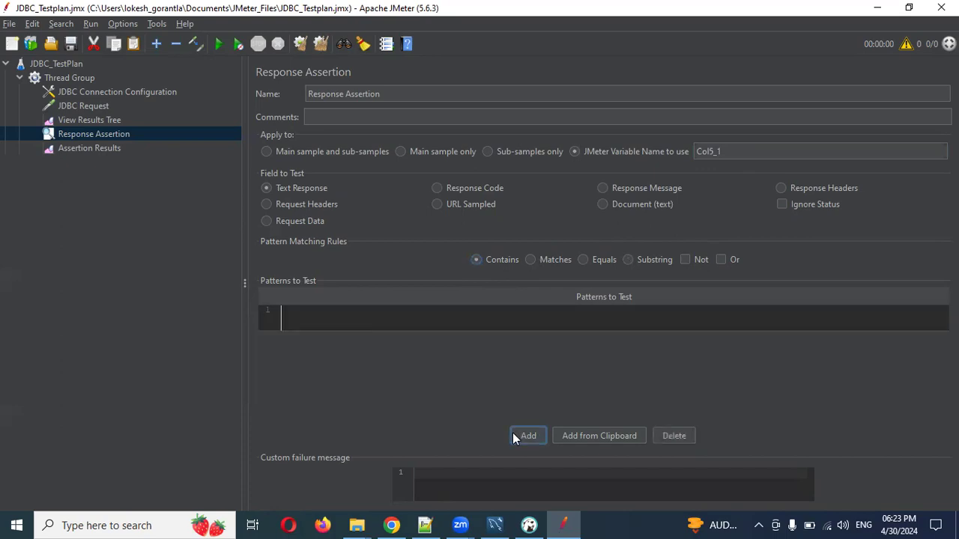
key("alt+Tab")
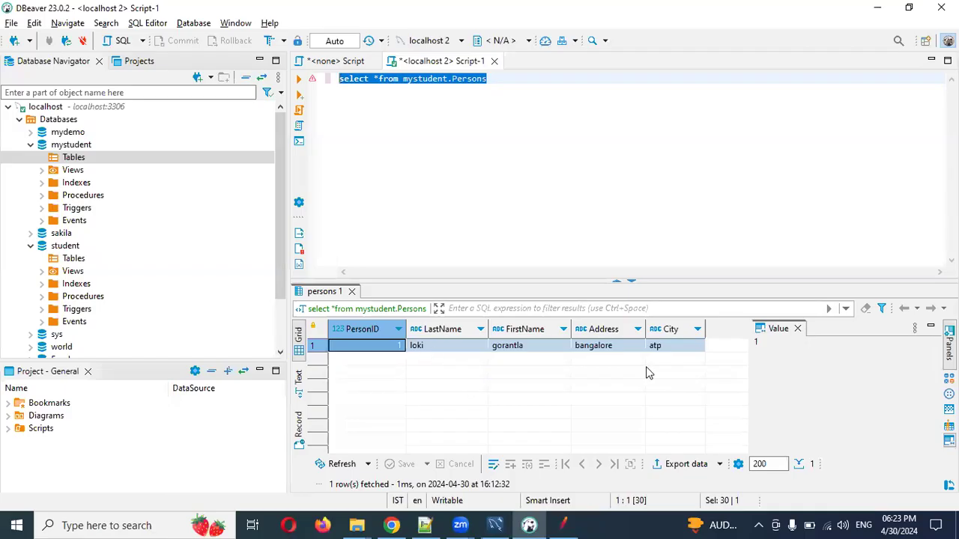
key("alt+Tab")
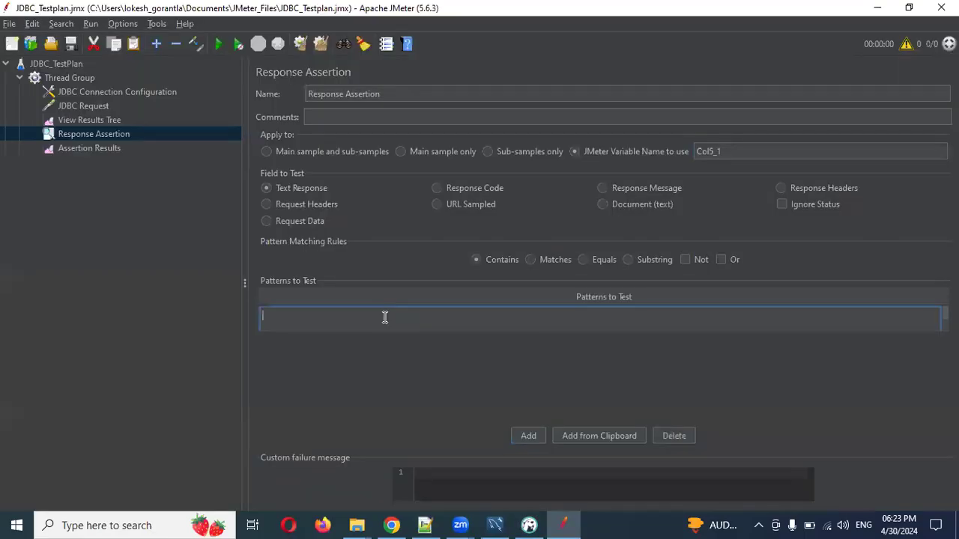
type("atp")
key("Return")
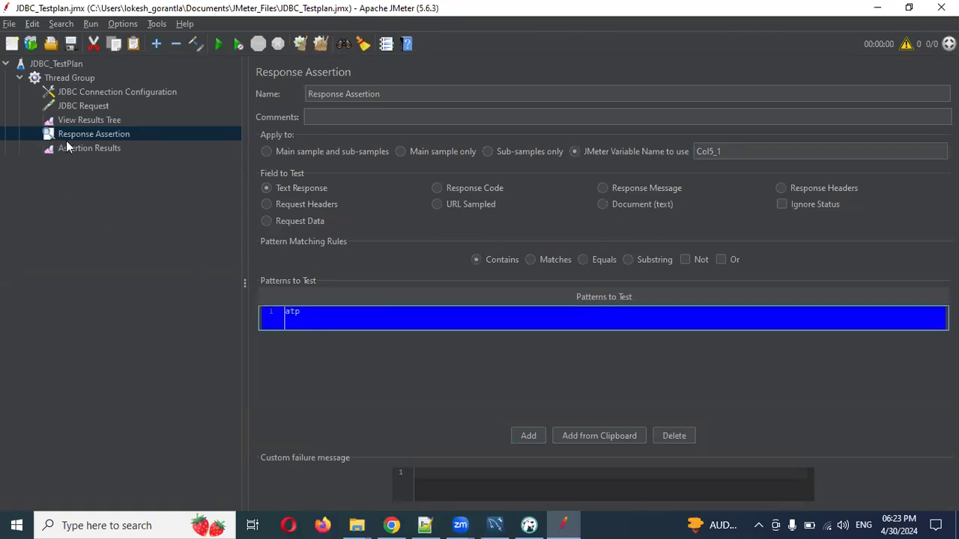
Run the test plan and check the JDBC Request outcome in Assertion Results and View Results Tree
left_click(88, 149)
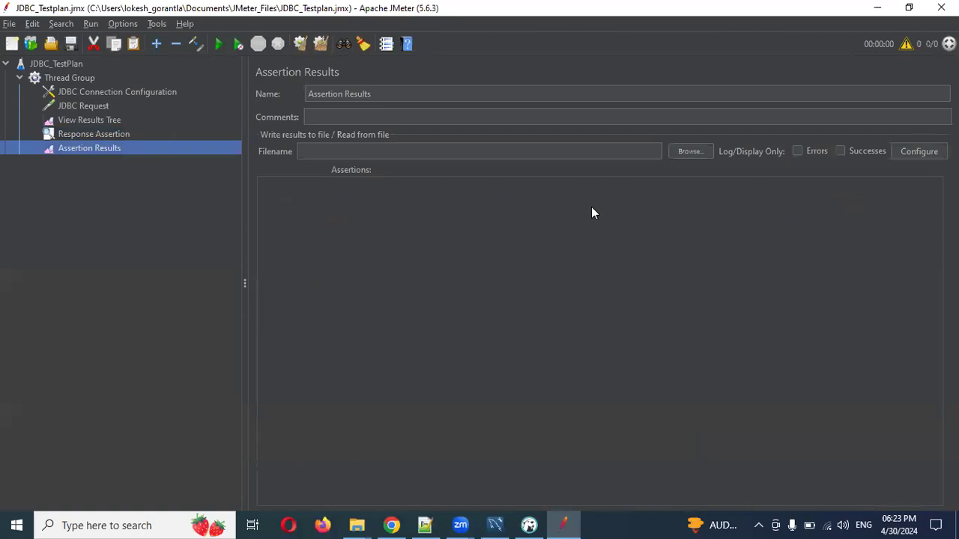
left_click(71, 134)
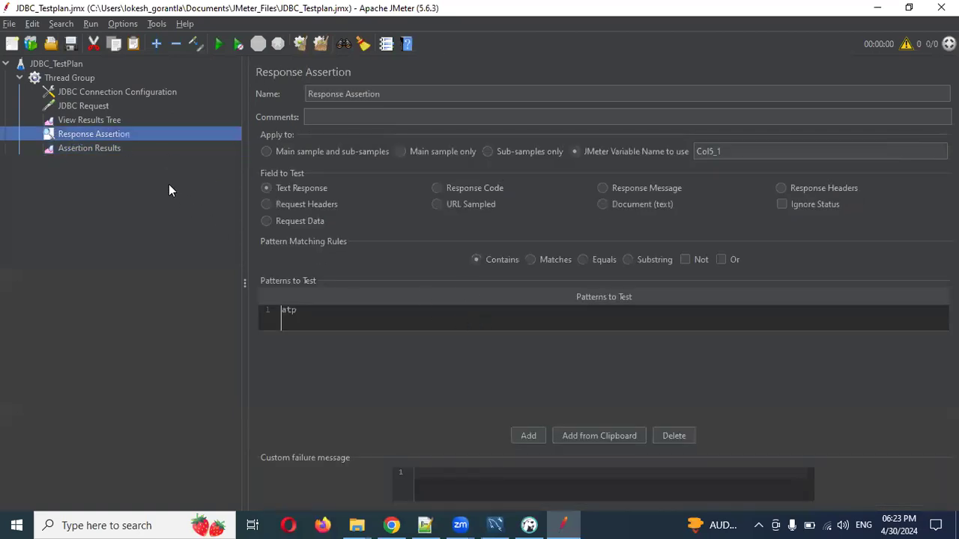
left_click(104, 121)
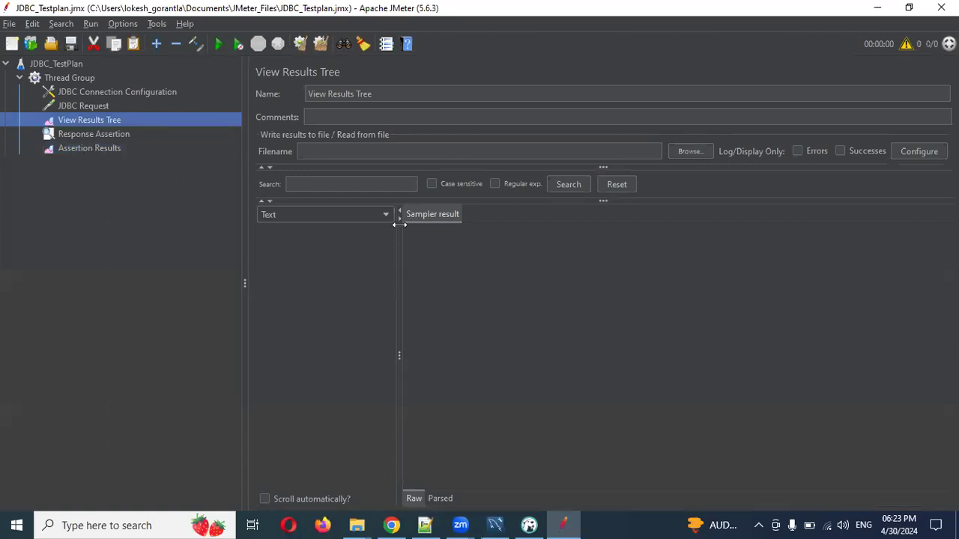
left_click(106, 148)
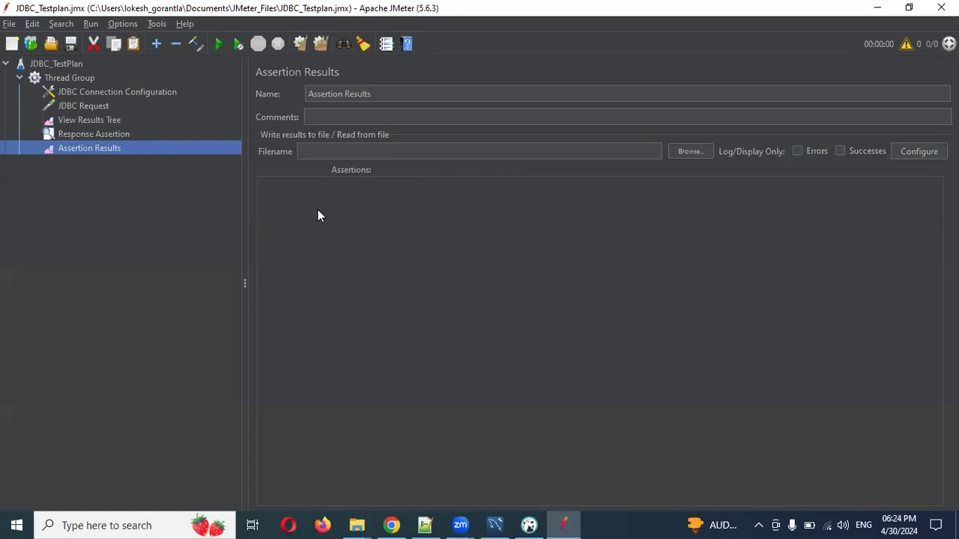
left_click(218, 44)
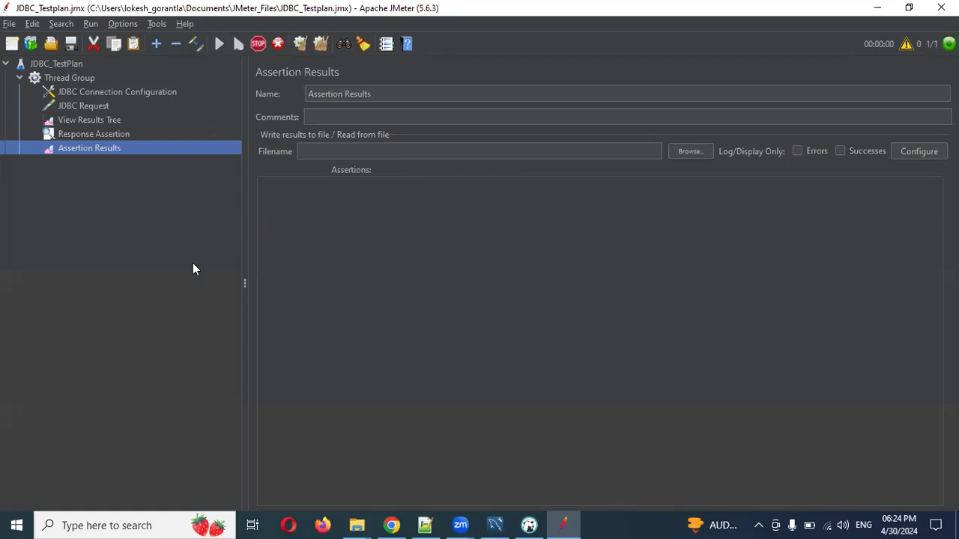
left_click(281, 192)
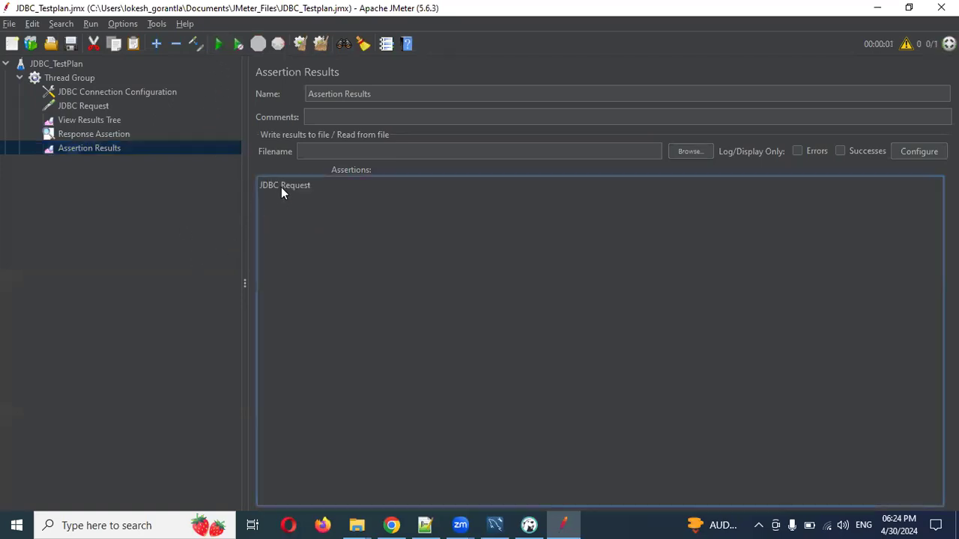
left_click(84, 120)
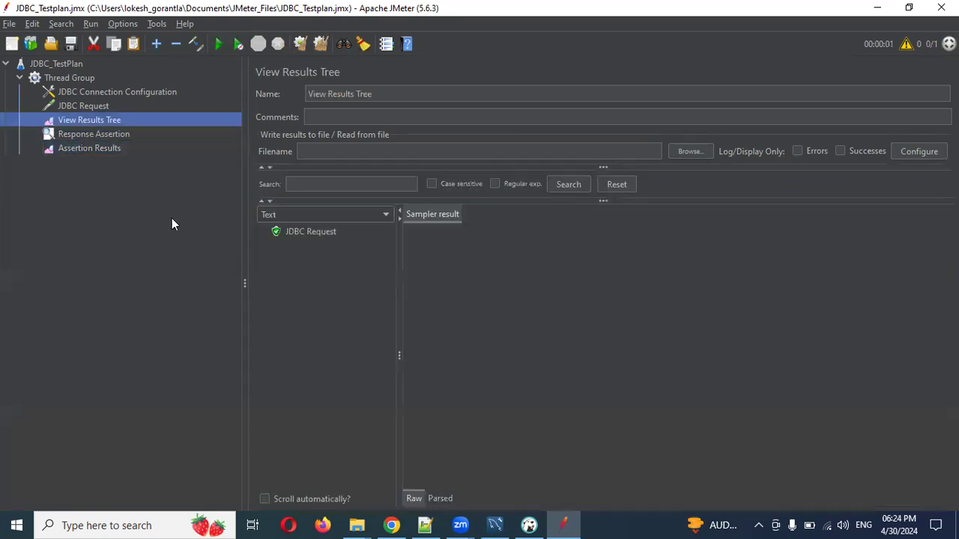
left_click(319, 230)
Change the Response Assertion's test pattern to atp1
left_click(93, 134)
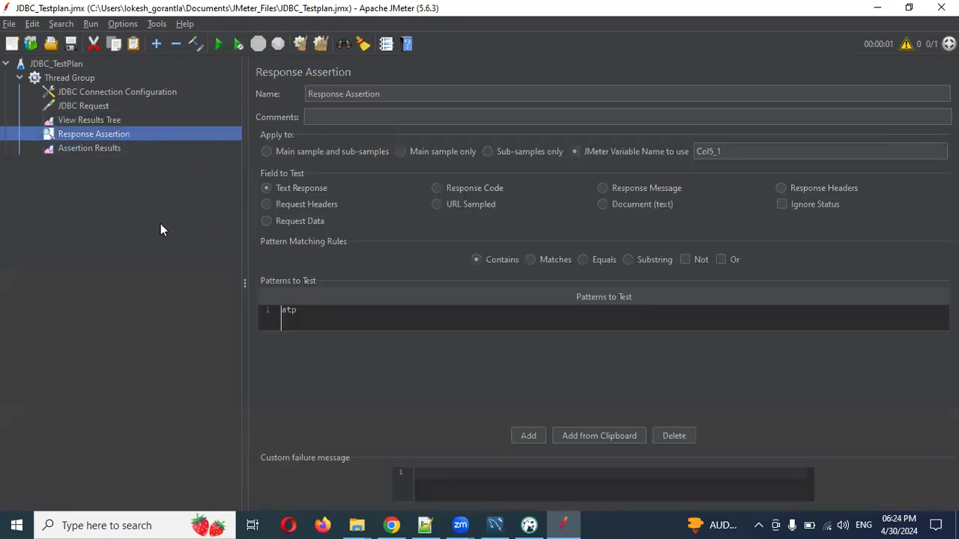
double_click(305, 309)
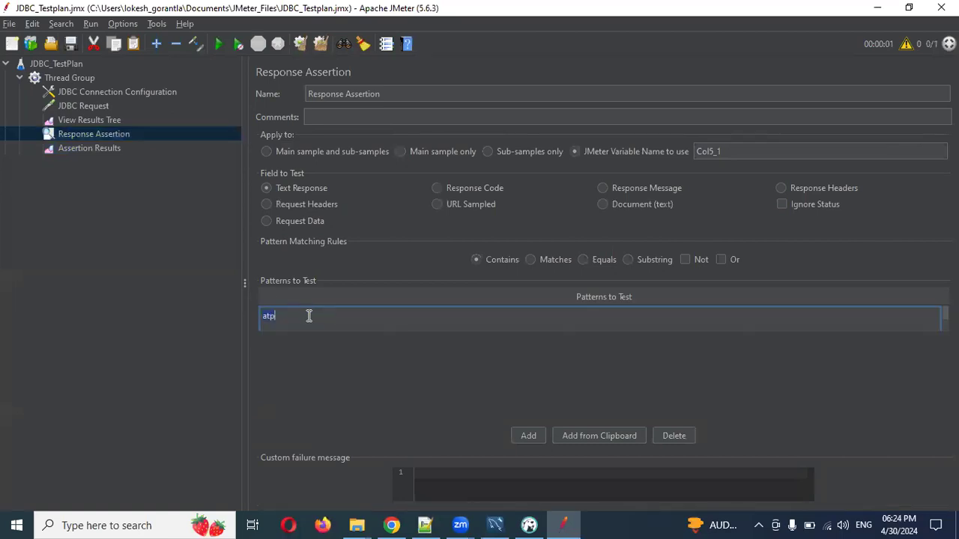
type("1")
left_click(281, 373)
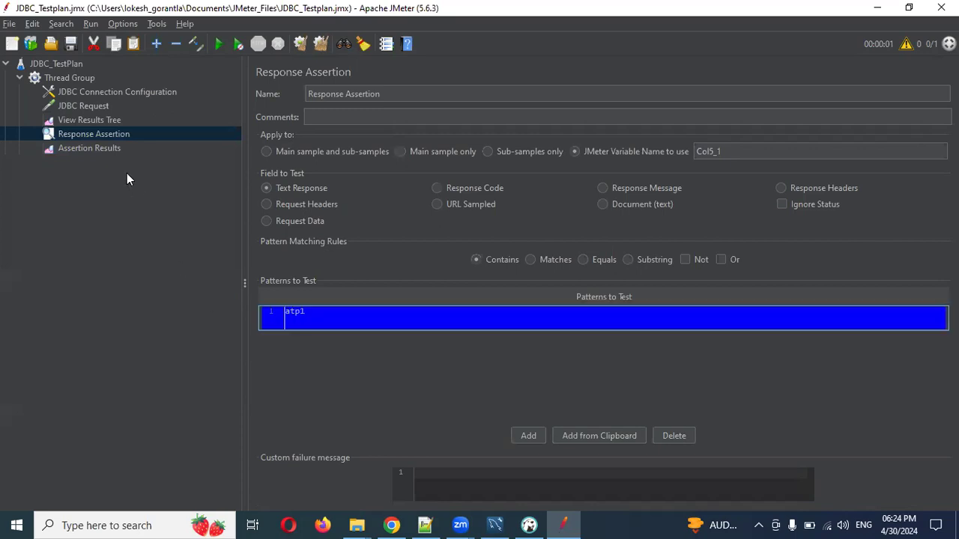
Clear all earlier results from Assertion Results and rerun the test plan with the mismatching pattern
left_click(105, 149)
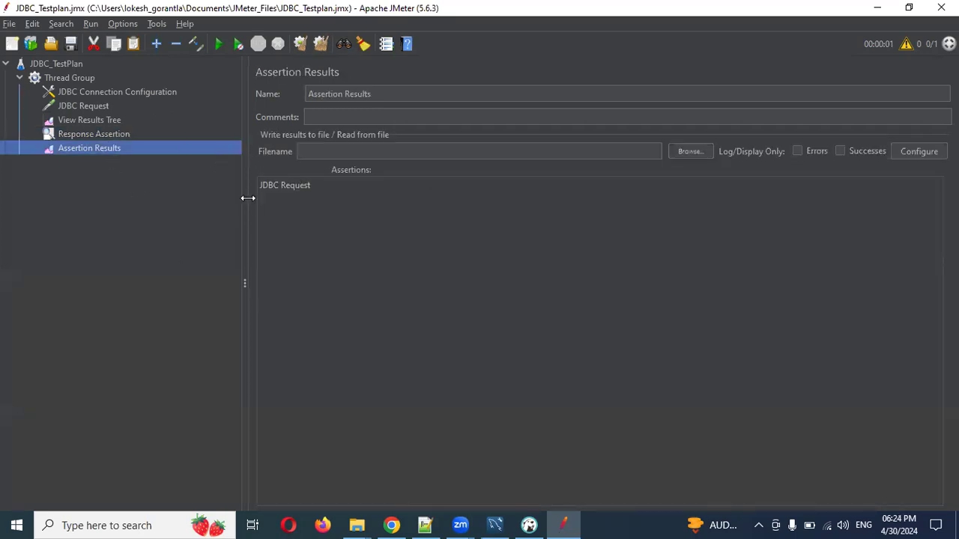
left_click(318, 46)
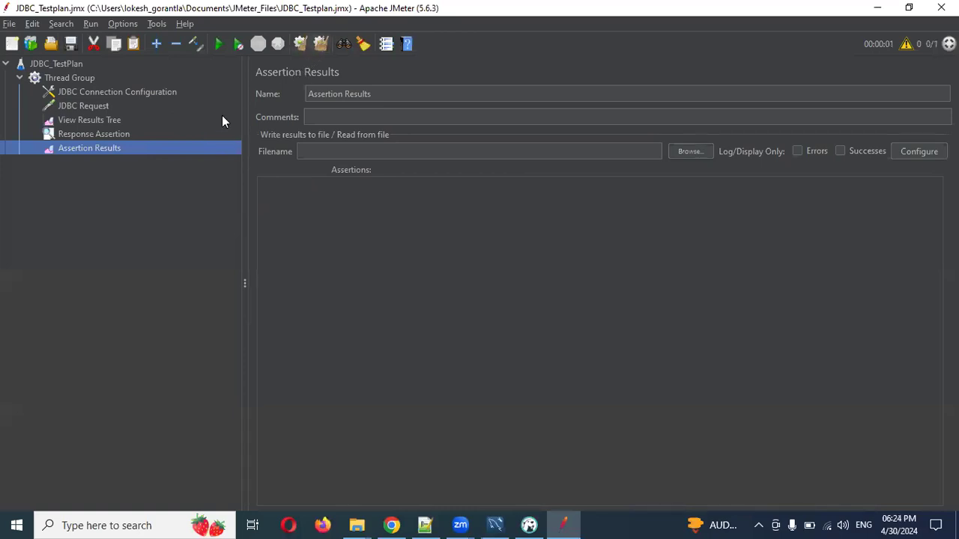
left_click(218, 46)
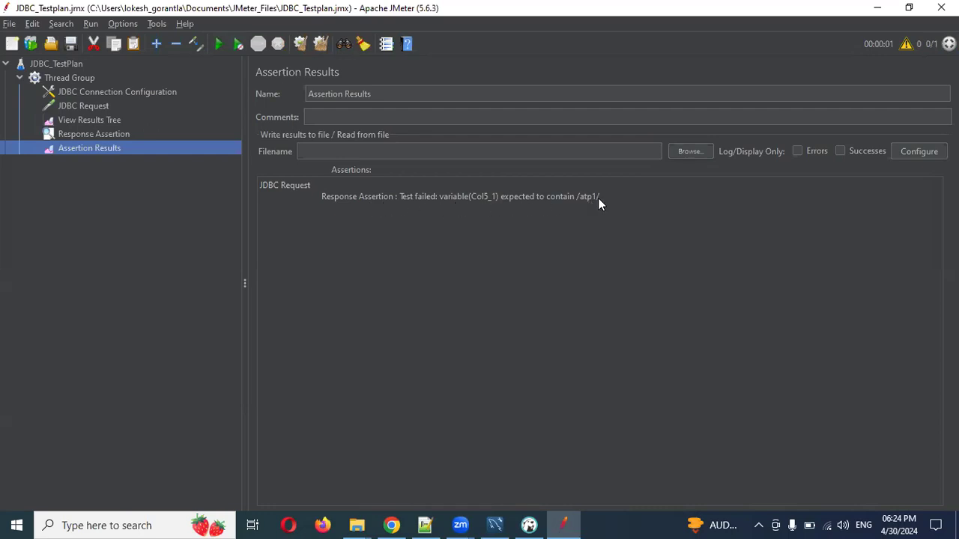
Examine the Response Assertion result under the JDBC Request in View Results Tree
left_click(104, 135)
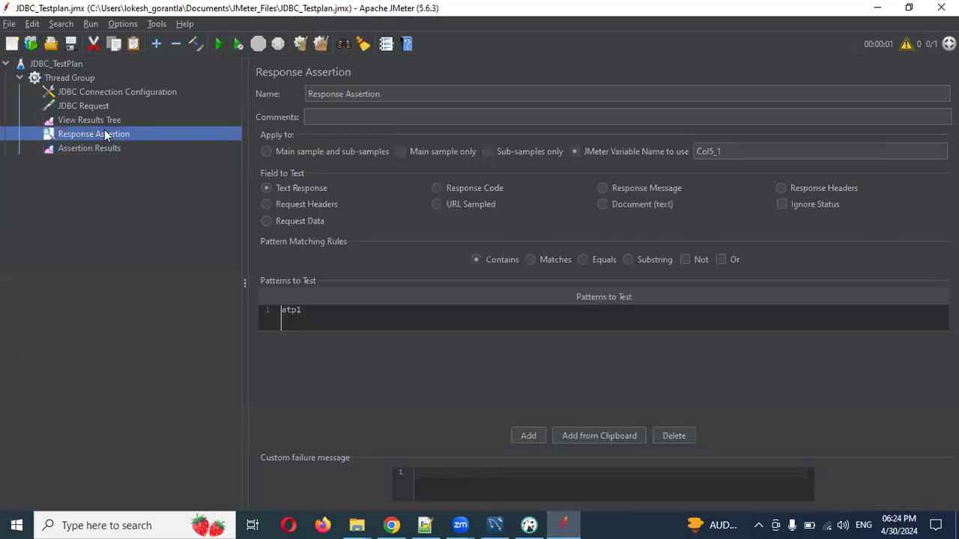
left_click(101, 122)
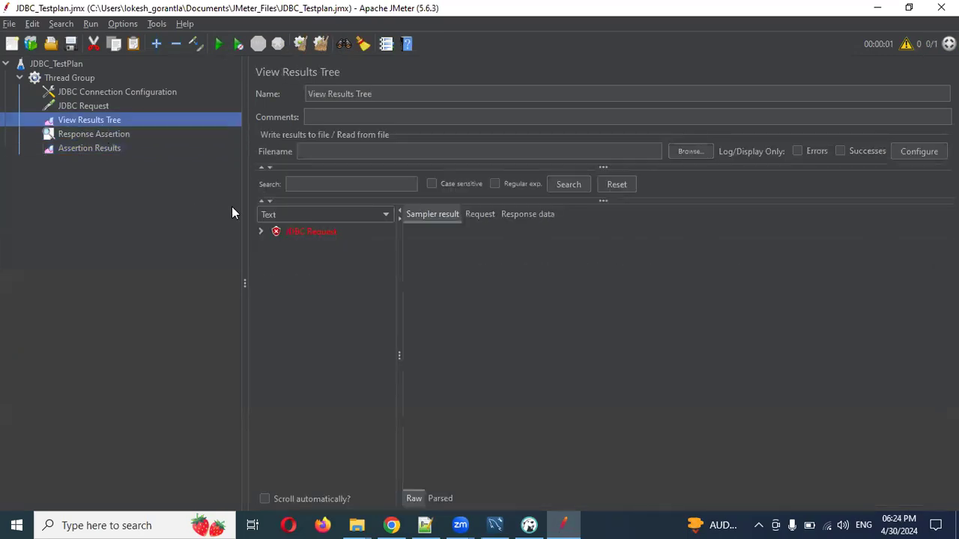
left_click(261, 233)
left_click(303, 246)
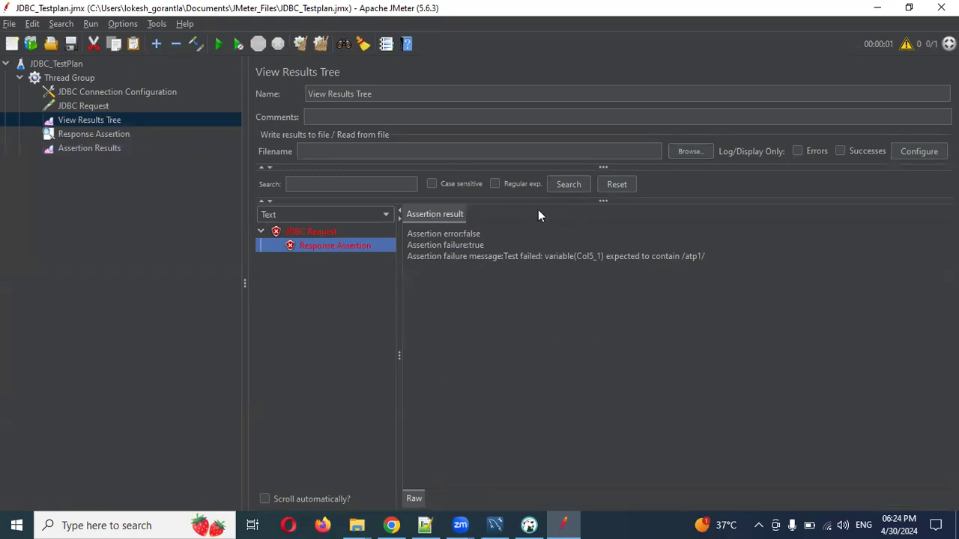
Change the Response Assertion's test pattern back to atp
left_click(79, 133)
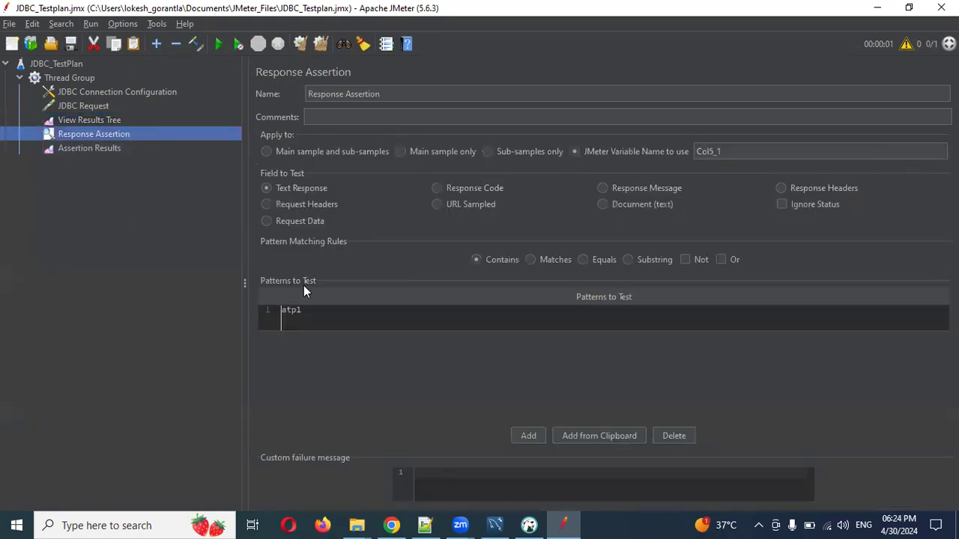
left_click(344, 315)
key("BackSpace")
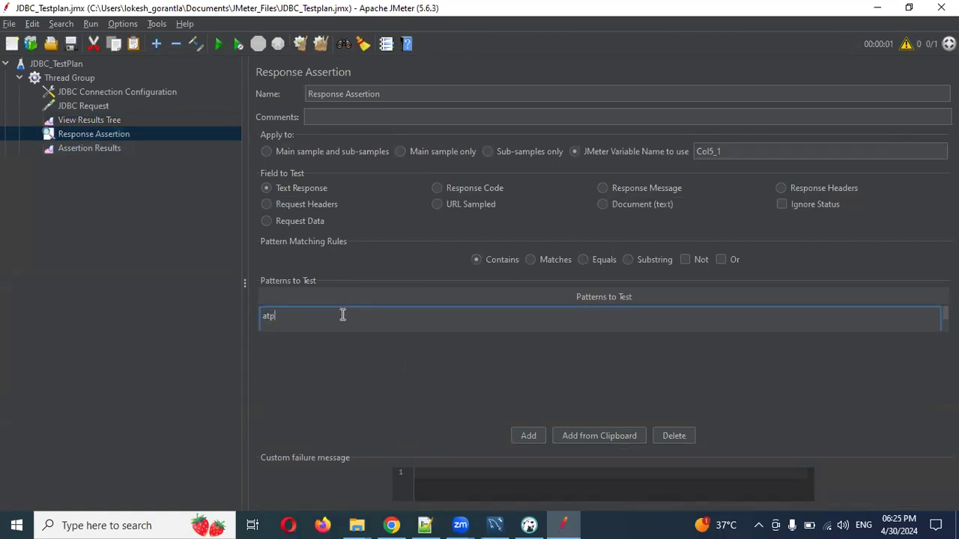
Copy the Address value bangalore from the Persons result in DBeaver and replace JMeter's Response Assertion pattern with it
key("alt+Tab")
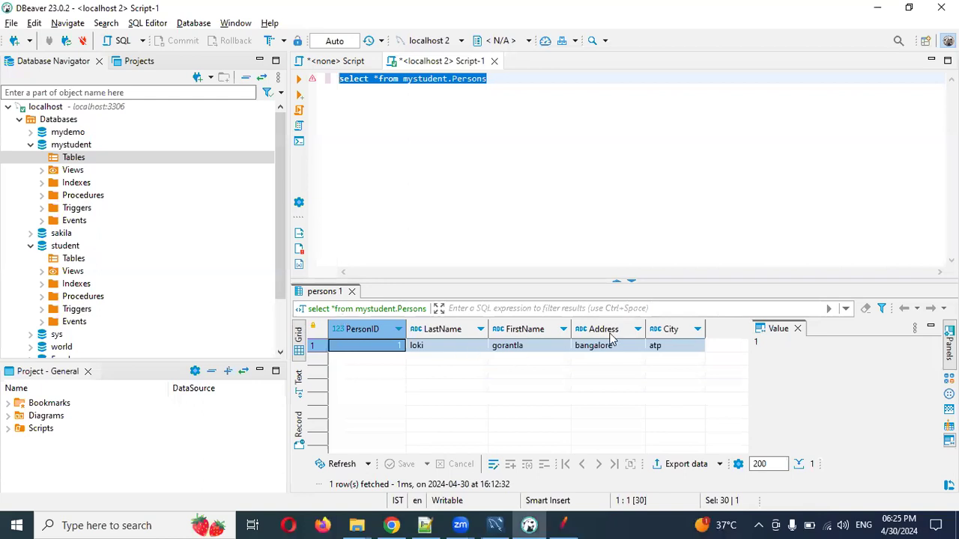
left_click(603, 349)
double_click(600, 347)
key("ctrl+c")
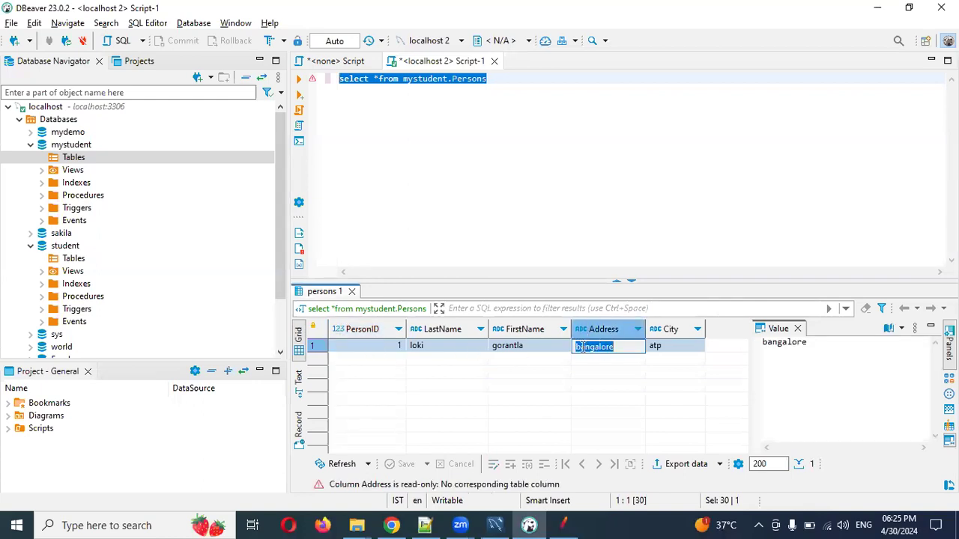
key("alt+Tab")
double_click(349, 315)
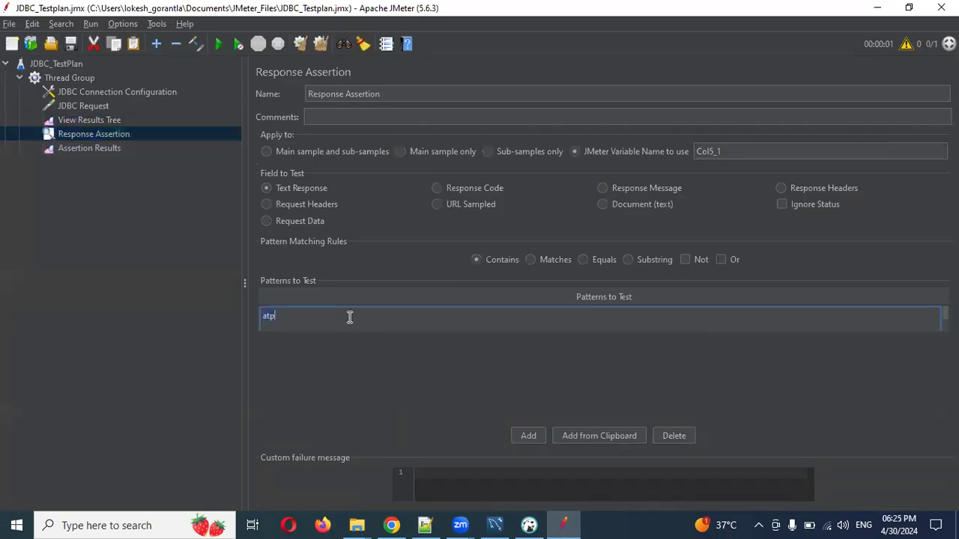
key("ctrl+v")
Set the Response Assertion's JMeter variable name to Col4_1
left_click(709, 151)
type("5")
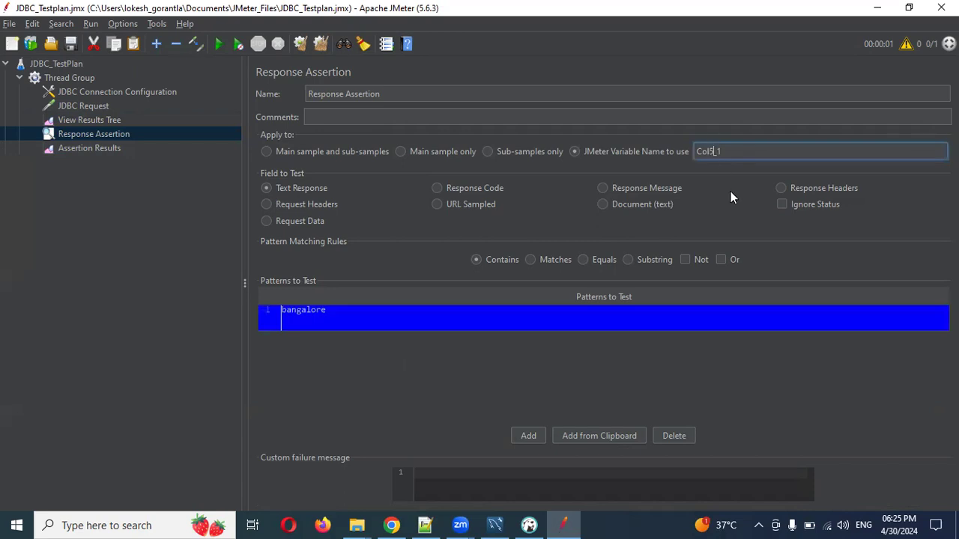
key("BackSpace")
type("4")
left_click(612, 385)
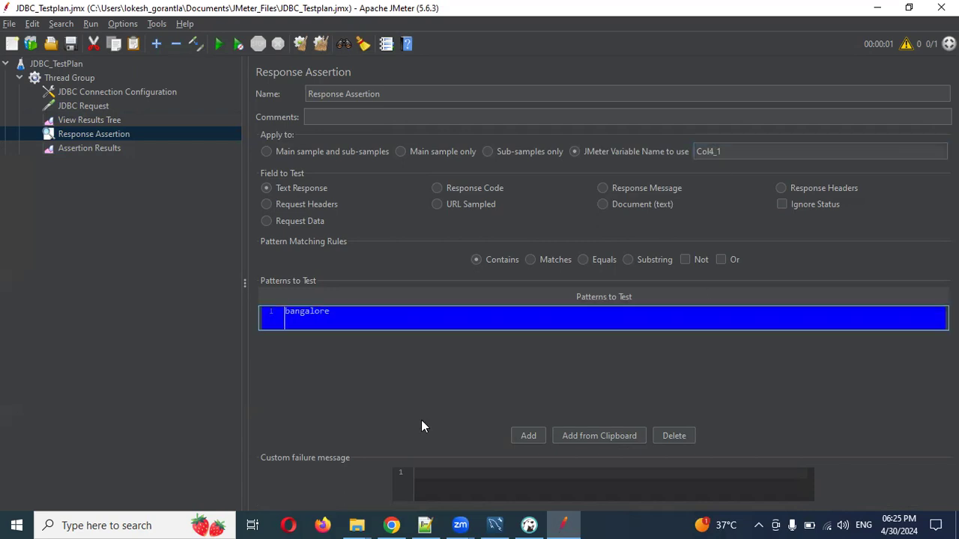
Clear the previous results from Assertion Results and rerun the test plan against the Address column
left_click(111, 147)
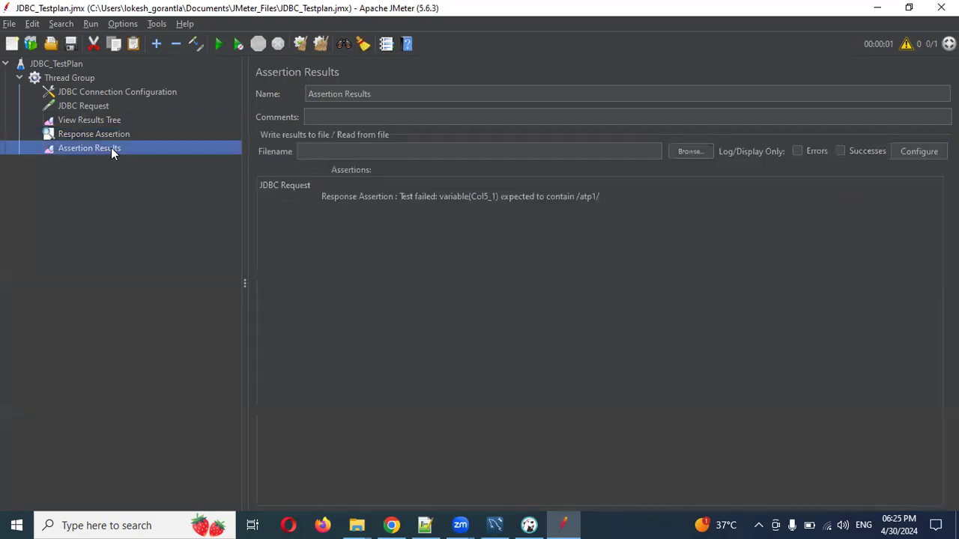
left_click(323, 42)
left_click(220, 45)
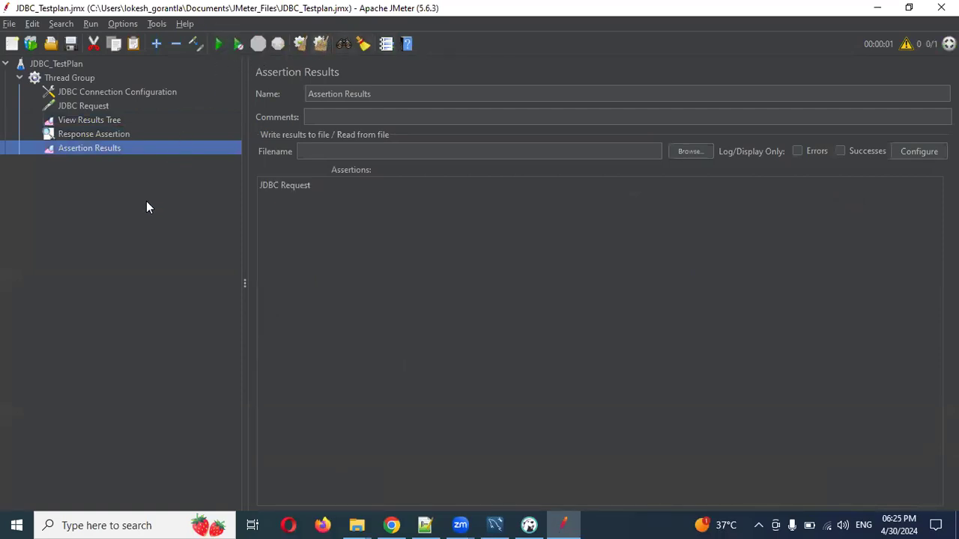
Inspect the JDBC Request's response body in View Results Tree
left_click(87, 134)
left_click(90, 120)
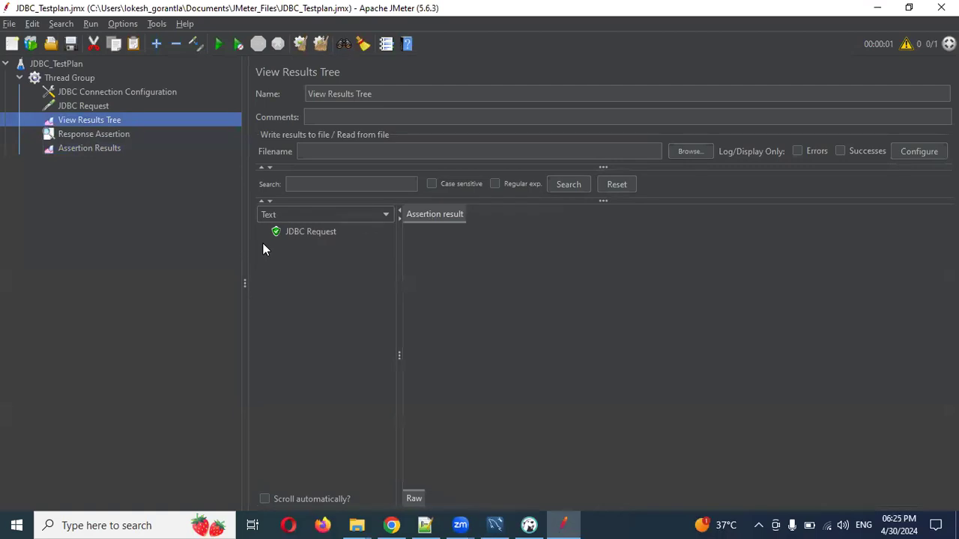
left_click(281, 243)
left_click(510, 214)
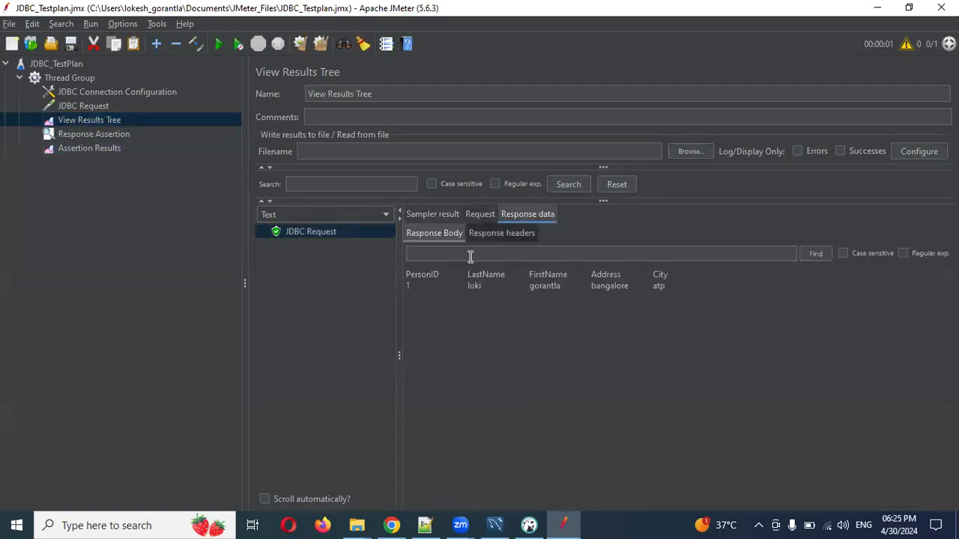